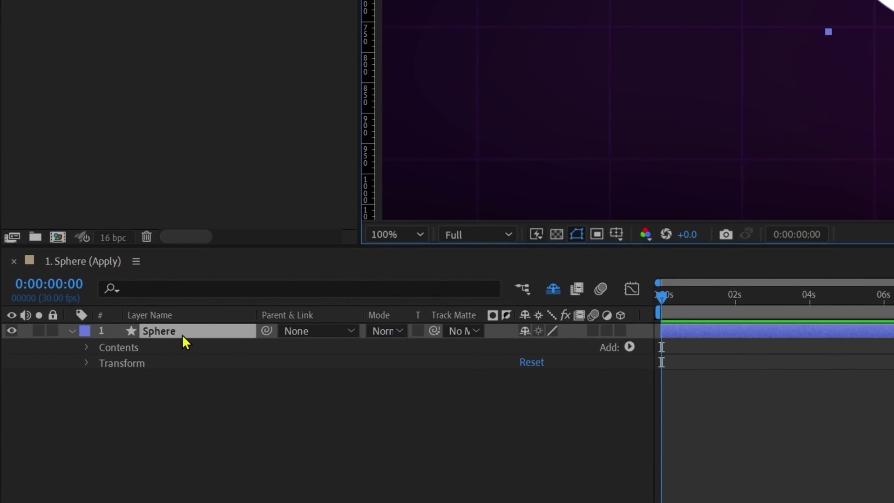
- Use Layer Styles > Show All to list every layer style under the Sphere layer
right_click(154, 406)
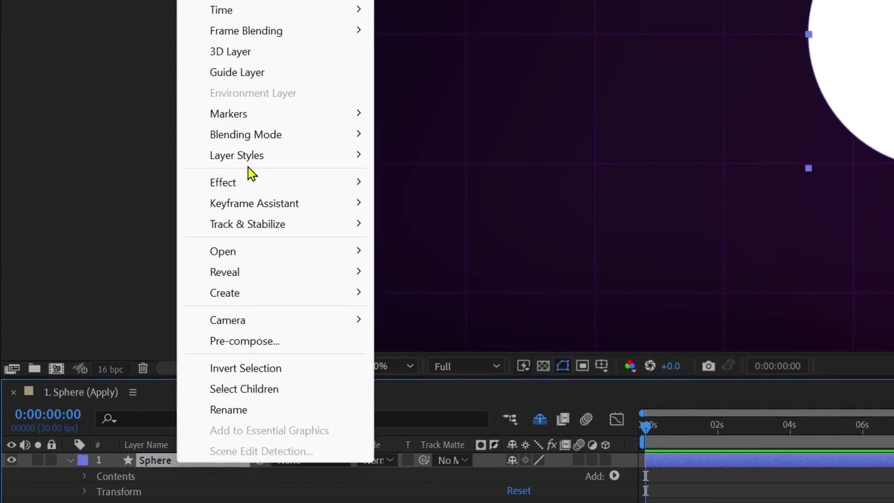
mouse_move(256, 37)
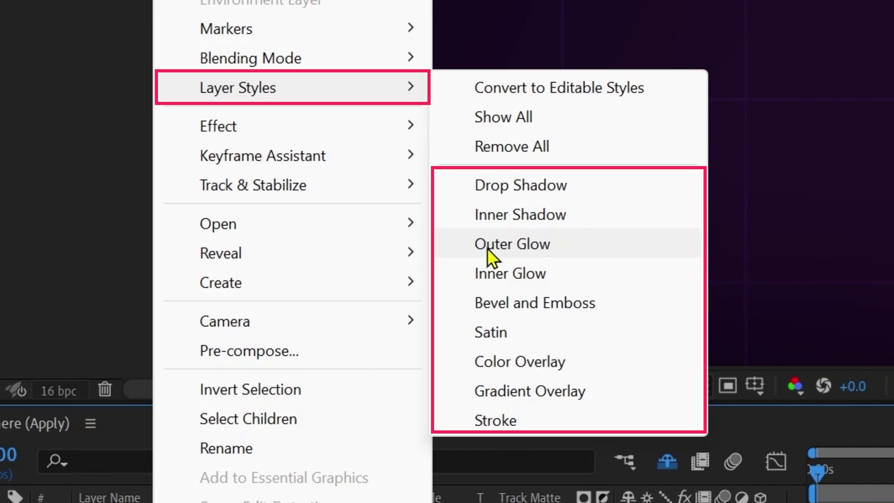
left_click(516, 122)
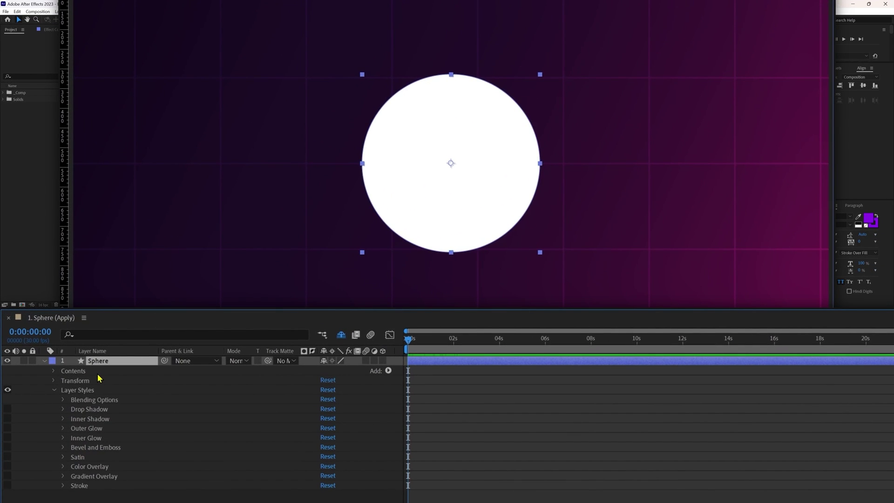
left_click(69, 381)
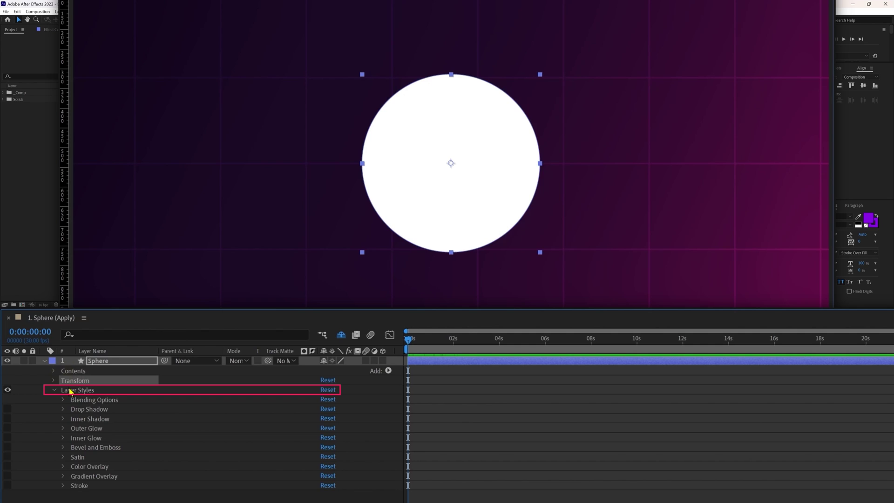
left_click(70, 390)
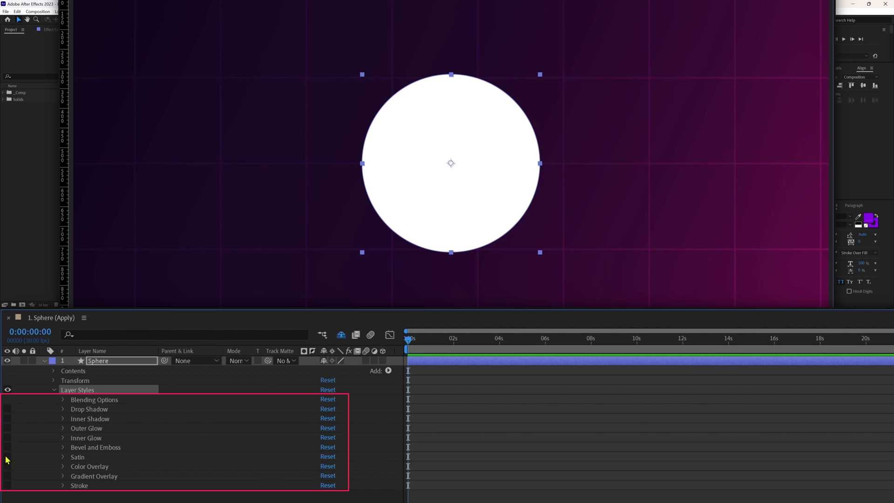
mouse_move(8, 409)
left_mouse_down()
mouse_move(7, 450)
mouse_move(10, 405)
left_mouse_up()
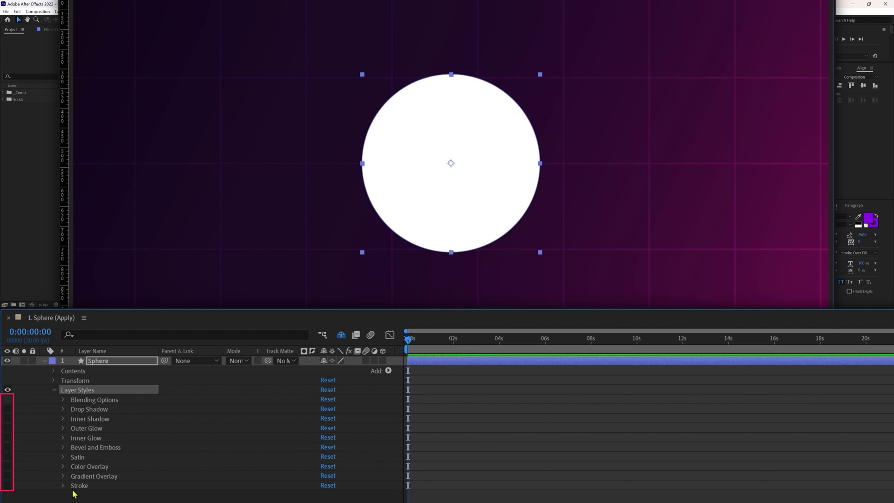
left_click(81, 468)
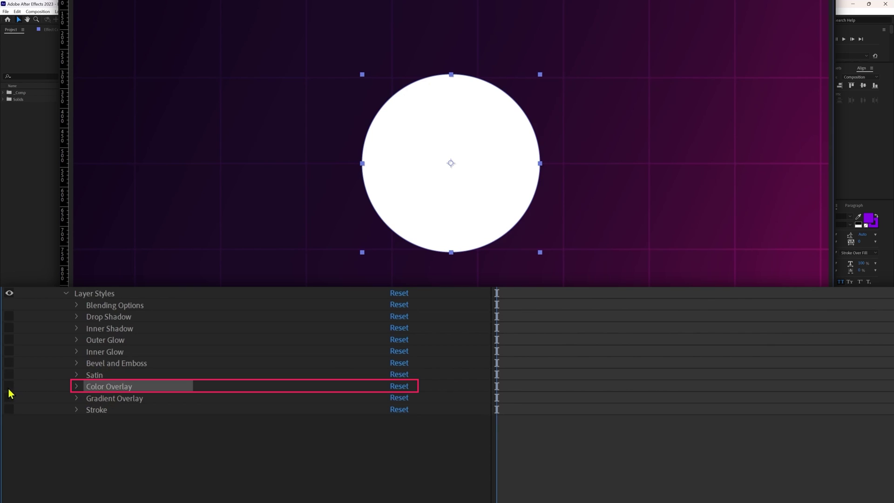
- Turn on Color Overlay, keeping its red fill after previewing another hue
left_click(10, 387)
left_click(77, 386)
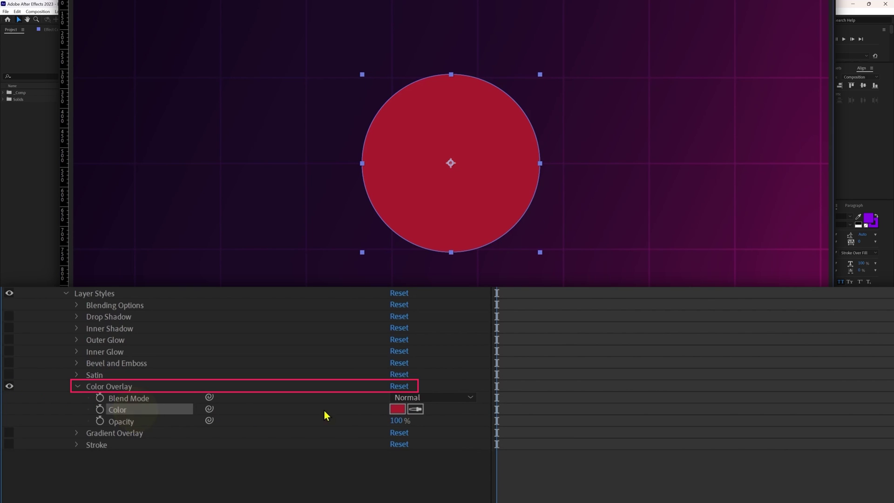
left_click(395, 407)
left_click_drag(681, 114, 680, 193)
left_click(775, 115)
- Enable the Stroke style and preview its size and opacity, undoing both changes
left_click(97, 444)
left_click(10, 445)
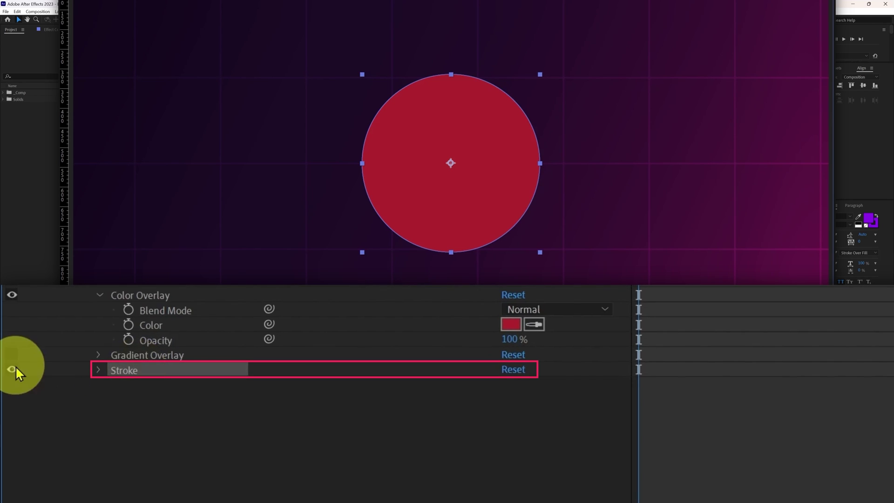
left_click(99, 370)
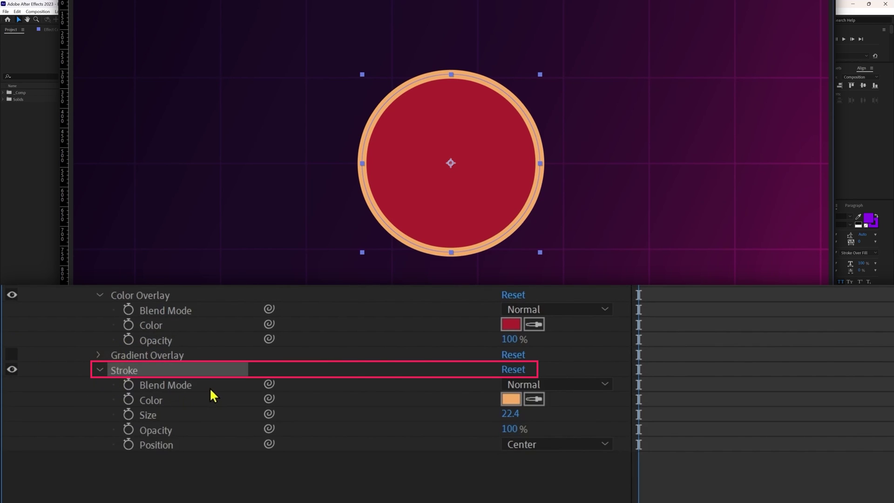
left_click(173, 417)
left_click_drag(510, 413, 891, 391)
key("ctrl+z")
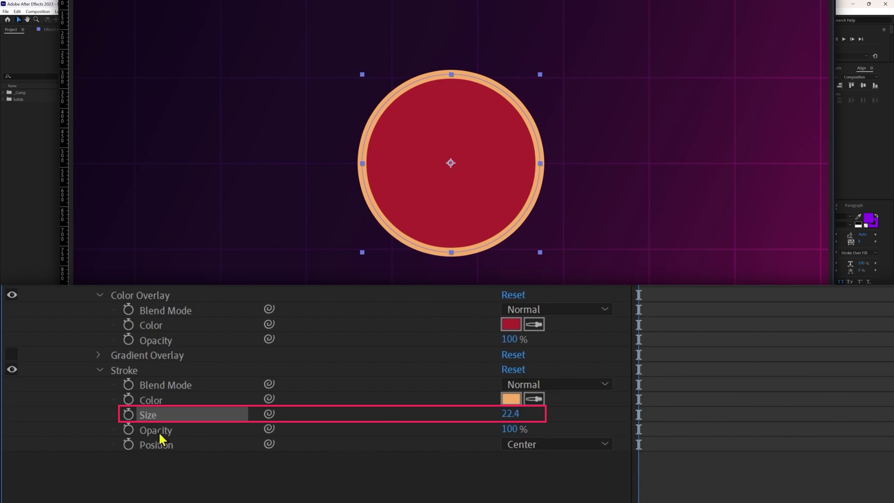
left_click(161, 430)
mouse_move(516, 428)
left_mouse_down()
mouse_move(449, 439)
mouse_move(419, 457)
left_mouse_up()
key("ctrl+z")
- Try stroke Position Outside and Inside, then settle on Center
left_click(170, 428)
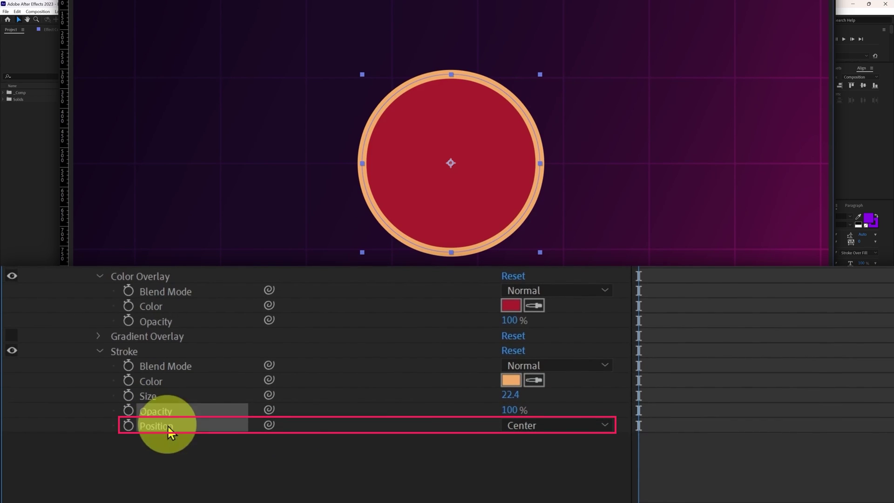
left_click(558, 426)
left_click(574, 445)
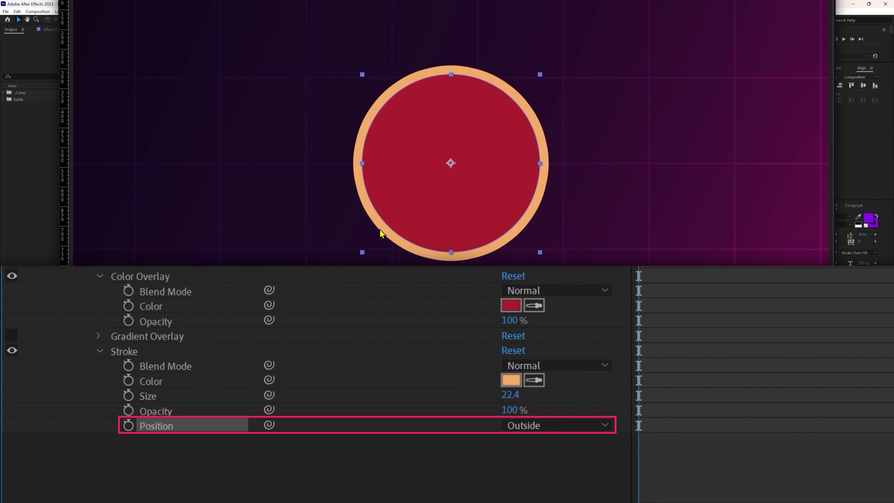
left_click(568, 426)
left_click(568, 470)
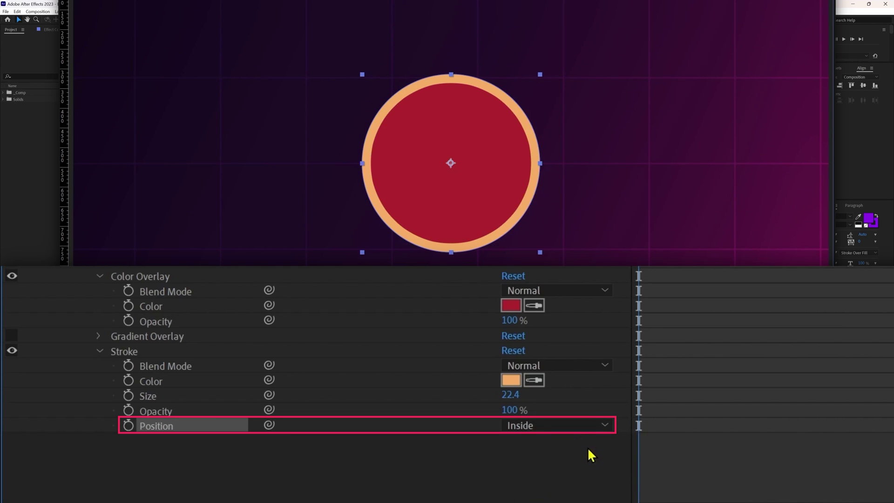
left_click(554, 427)
left_click(553, 485)
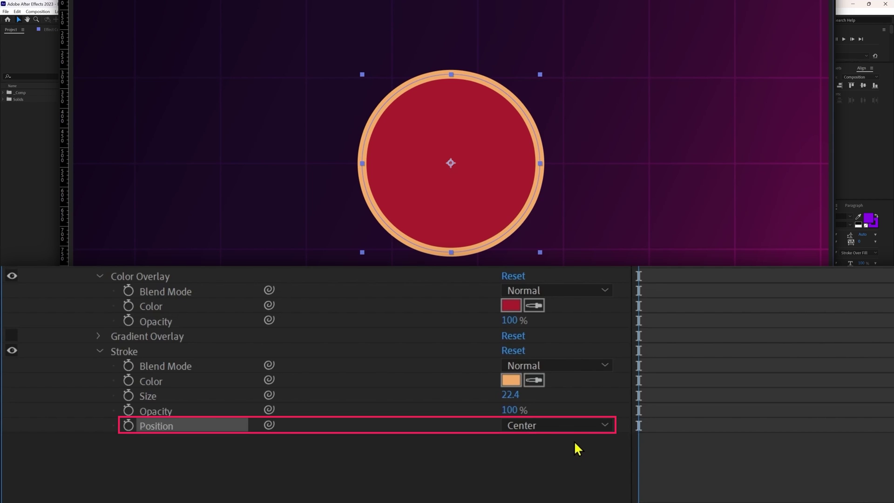
left_click(99, 350)
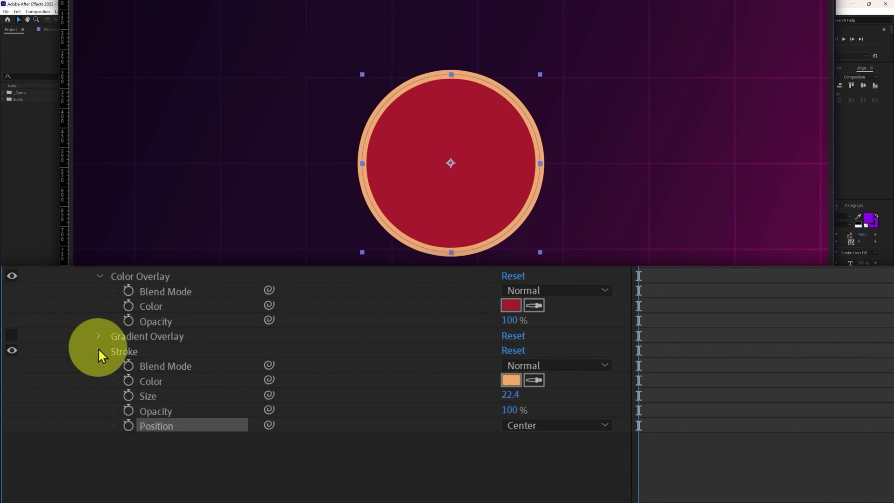
- Turn off Stroke and Color Overlay and enable the Gradient Overlay style
left_click(12, 350)
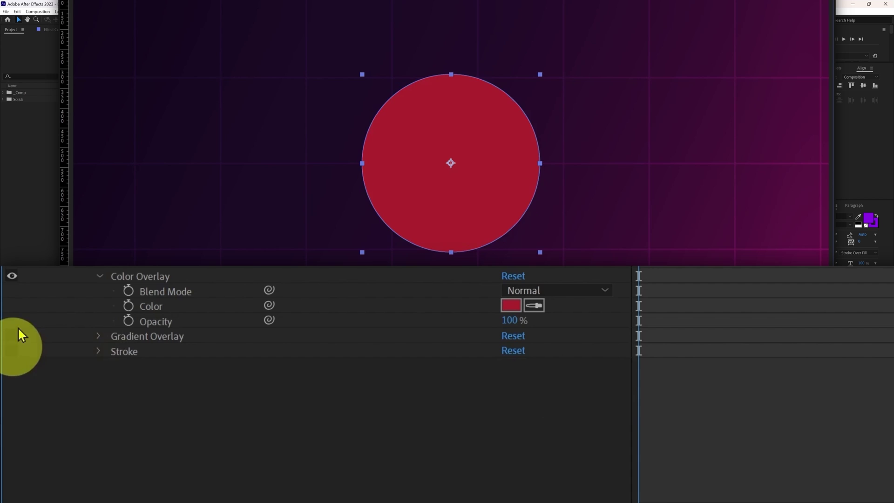
left_click(11, 276)
left_click(98, 278)
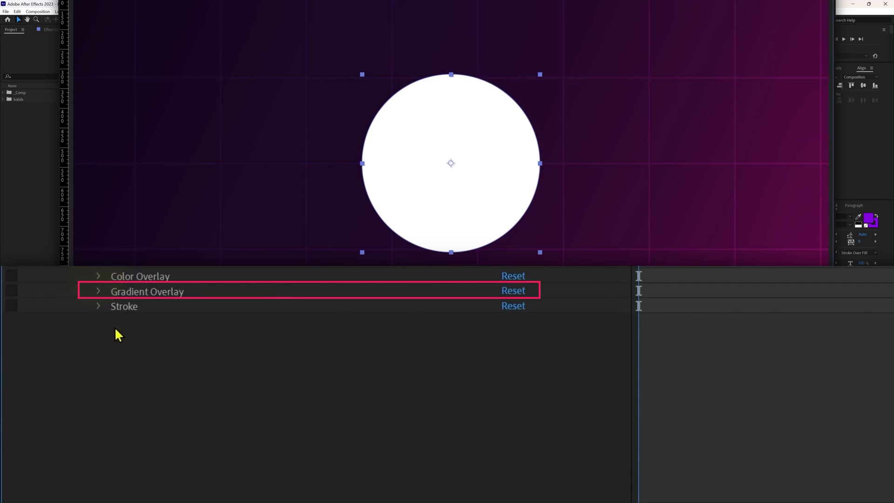
left_click(135, 291)
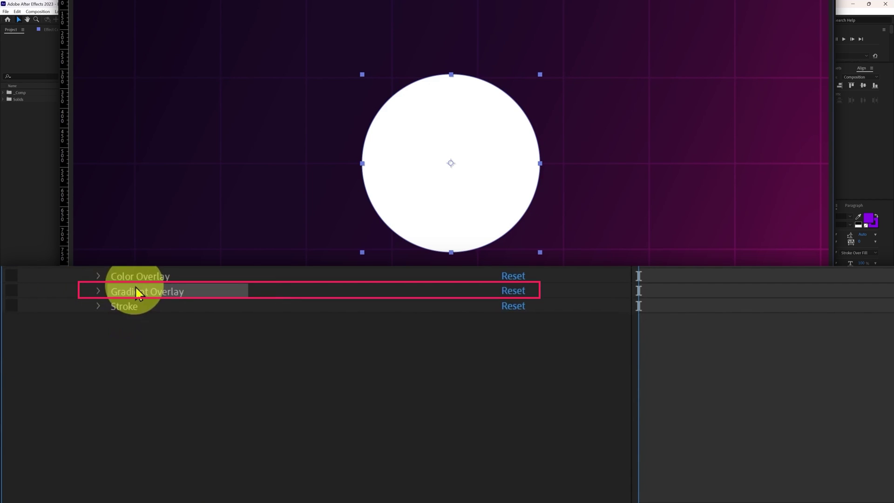
left_click(11, 291)
left_click(102, 292)
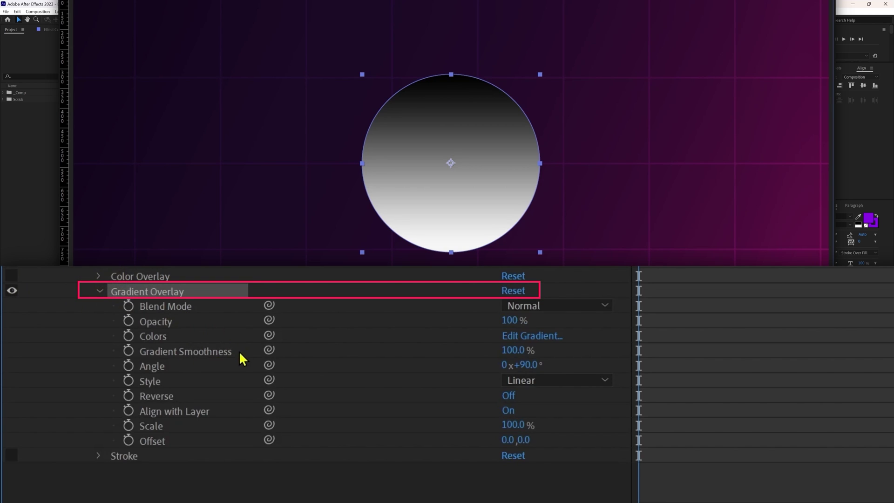
- In the gradient editor, set the right-hand colour stop to pale yellow
left_click(168, 337)
left_click(536, 338)
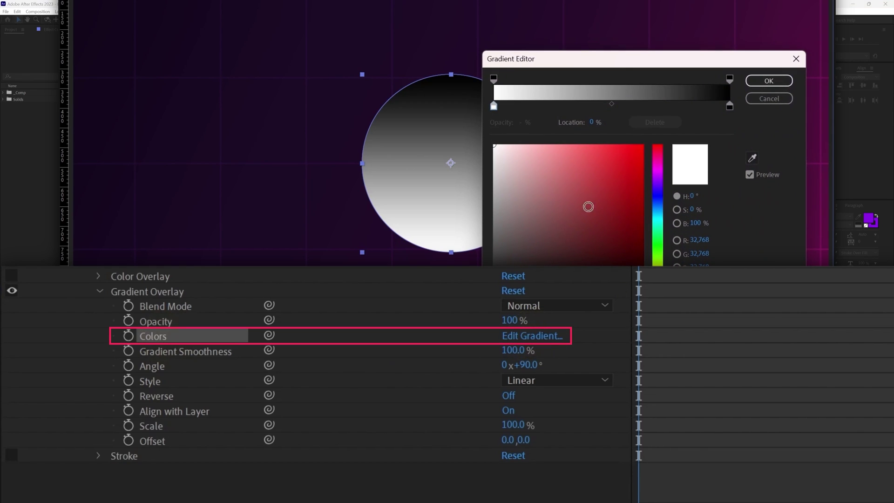
left_click(730, 106)
left_click(493, 107)
left_click(729, 106)
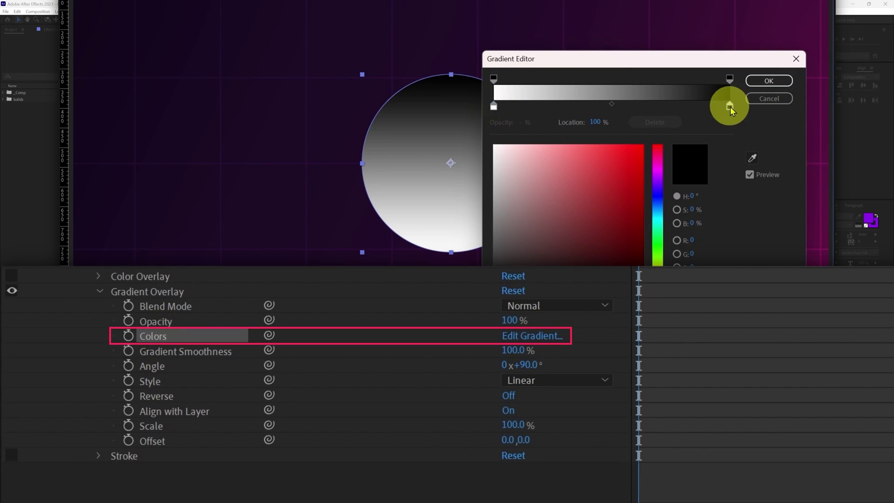
mouse_move(658, 155)
left_mouse_down()
mouse_move(642, 251)
mouse_move(654, 255)
left_mouse_up()
left_click(577, 140)
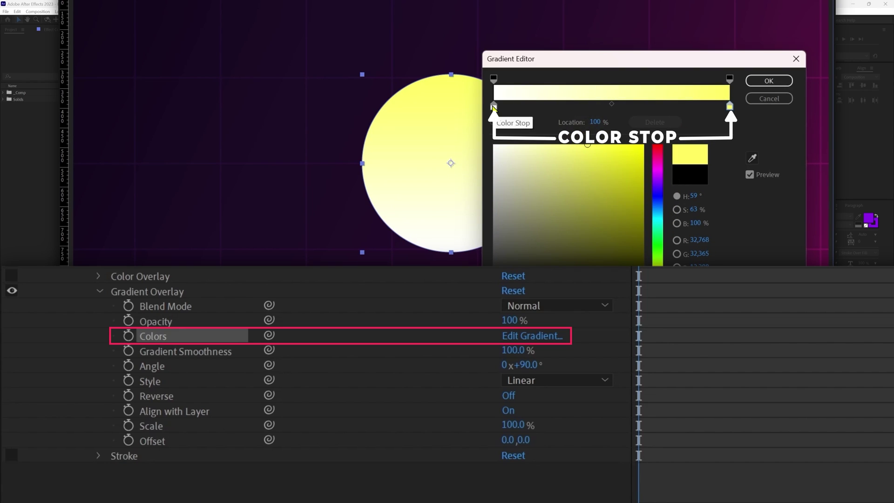
- Make the left stop deep maroon, add a bright pink stop at 55.9%, and confirm
left_click(494, 107)
left_click(659, 157)
left_click(659, 156)
left_click(636, 242)
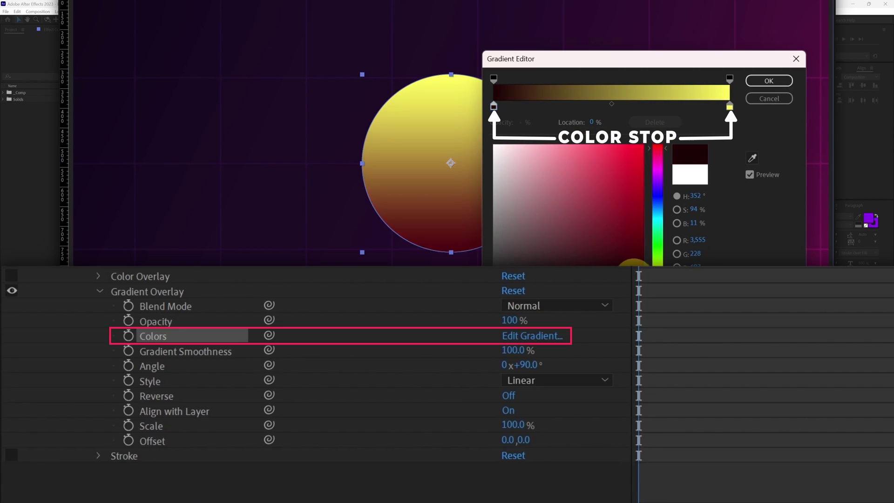
left_click(625, 108)
left_click_drag(615, 221, 604, 173)
left_click(658, 160)
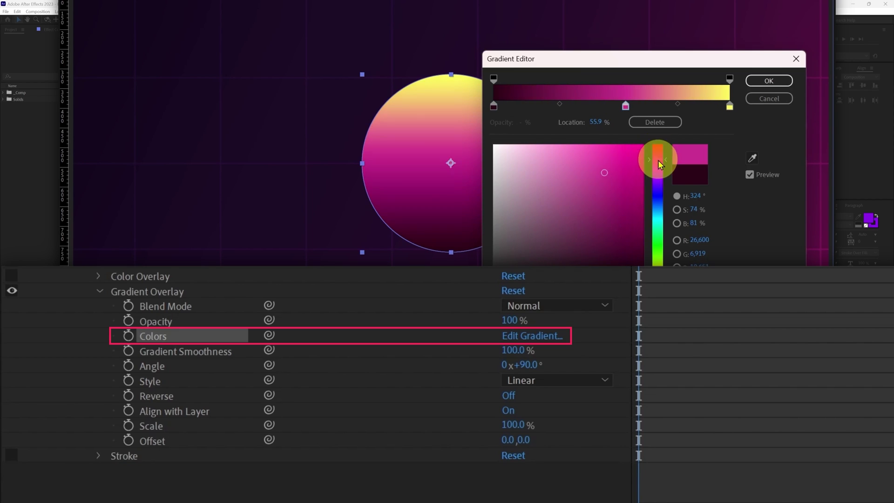
key("Return")
left_click(210, 351)
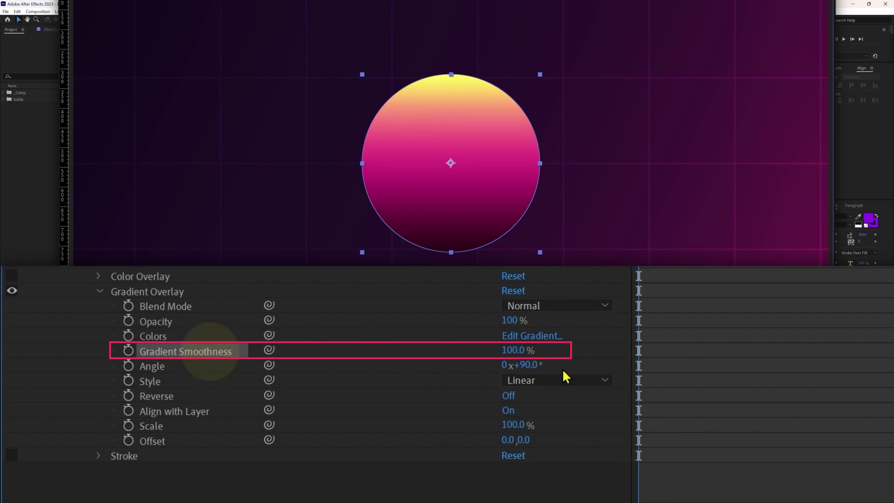
- Lower the gradient smoothness and rotate the gradient angle to 172 degrees
left_click_drag(514, 352, 772, 355)
left_click(193, 367)
left_click_drag(535, 367, 567, 379)
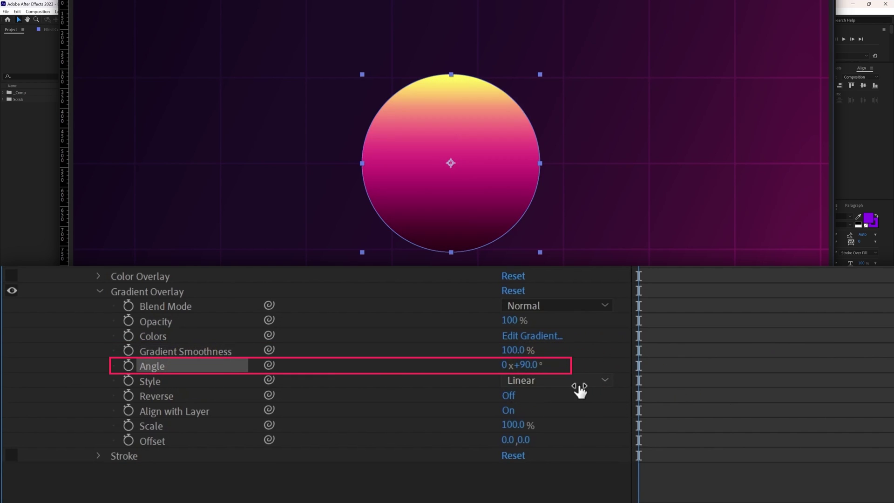
- Preview Radial, Angle, Reflected and Diamond gradient styles, then return to Linear
left_click(193, 382)
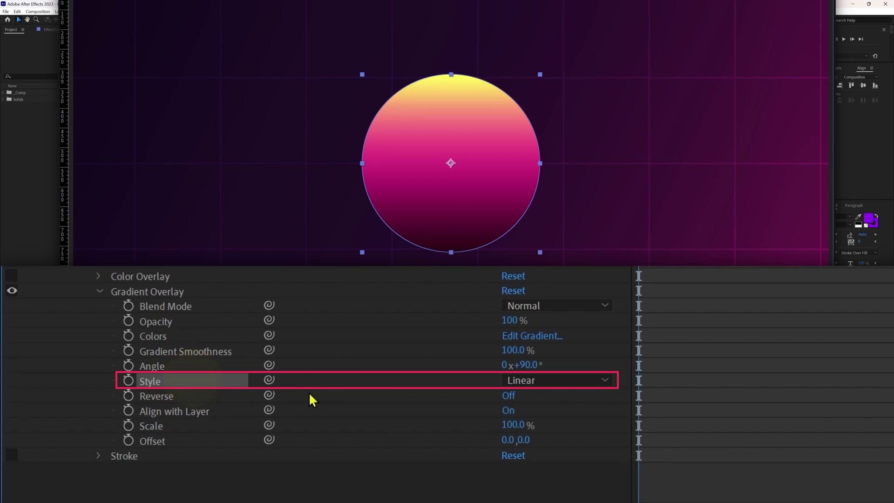
left_click(571, 383)
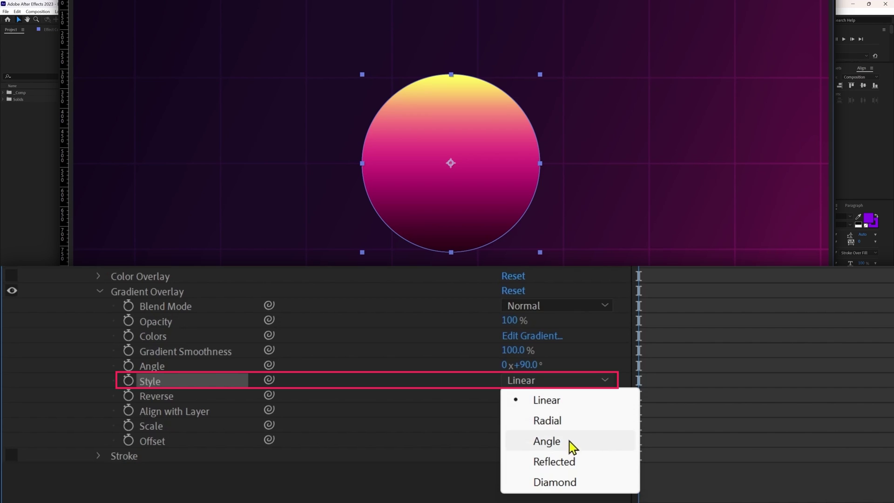
left_click(565, 425)
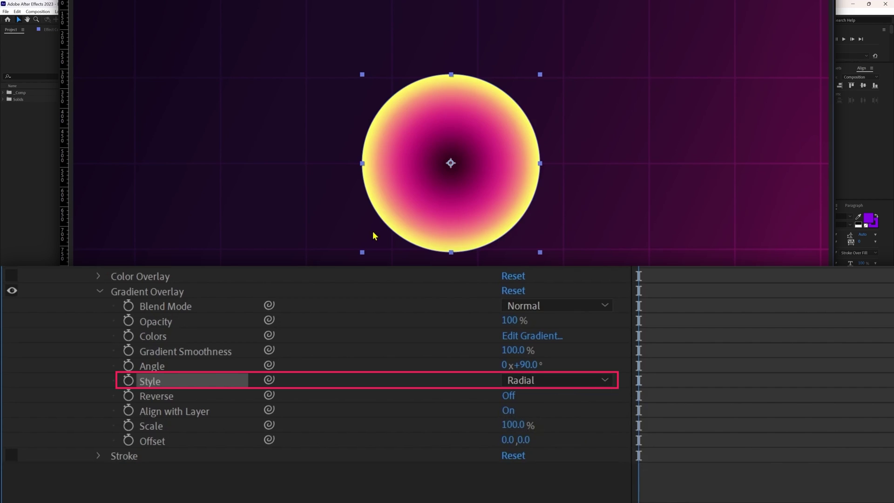
left_click(598, 387)
left_click(568, 448)
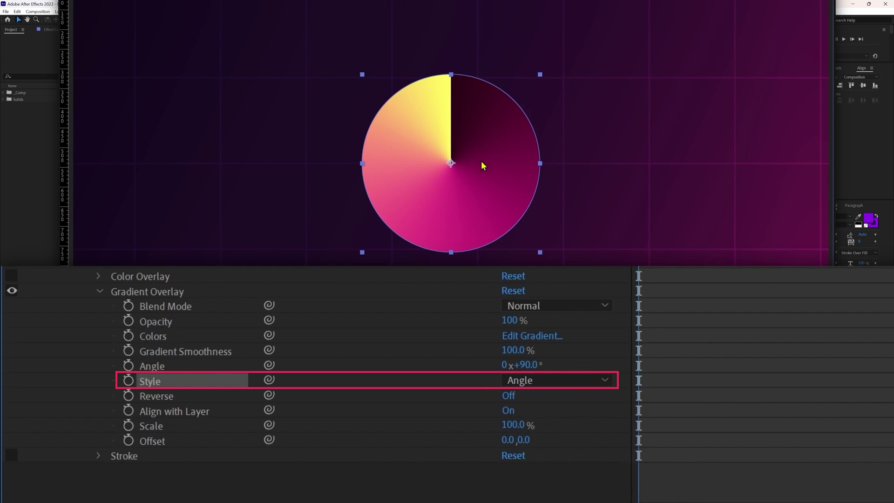
left_click(563, 389)
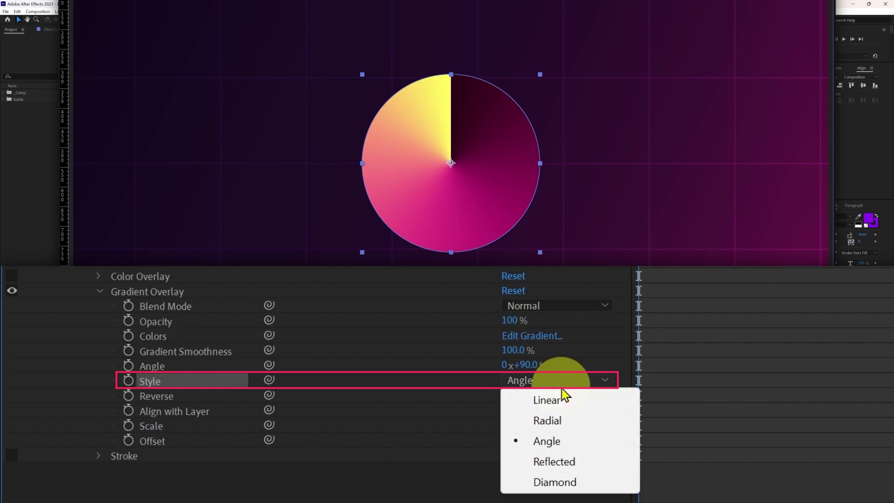
left_click(562, 464)
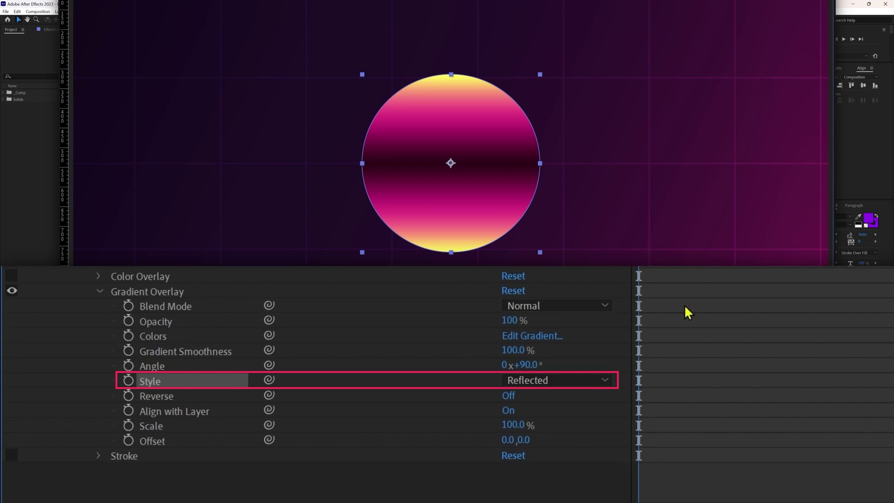
left_click(557, 384)
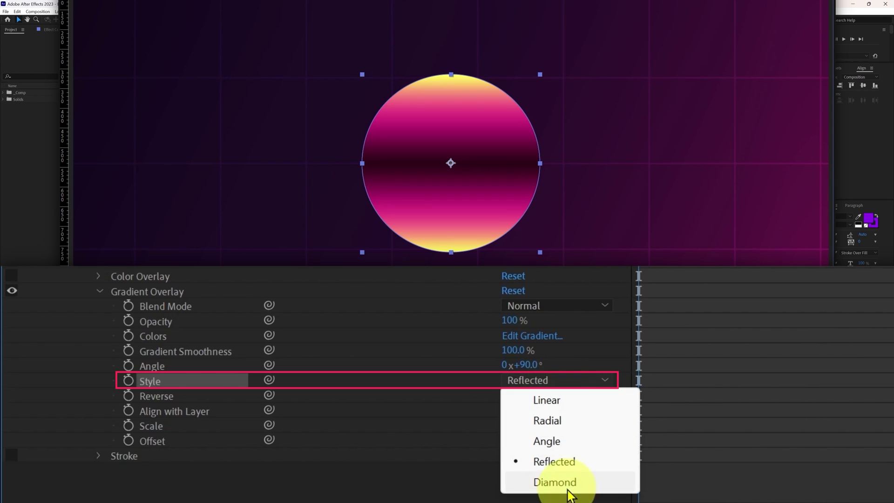
left_click(555, 483)
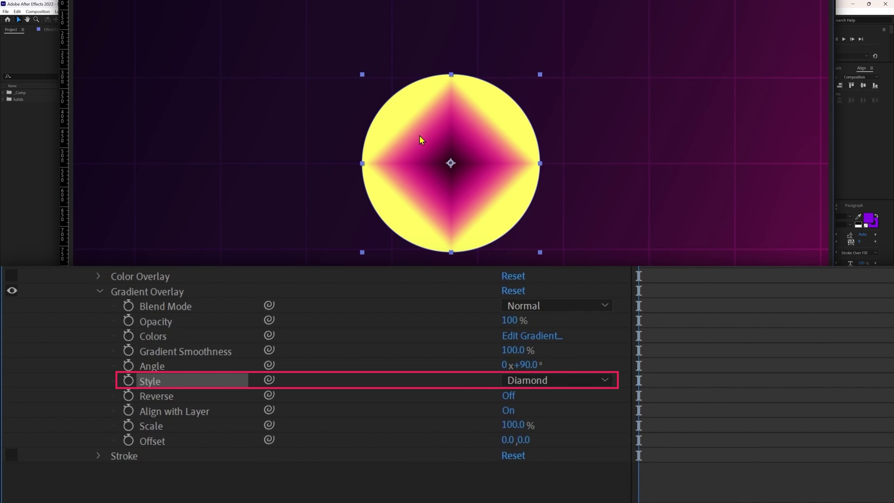
left_click(562, 386)
left_click(561, 400)
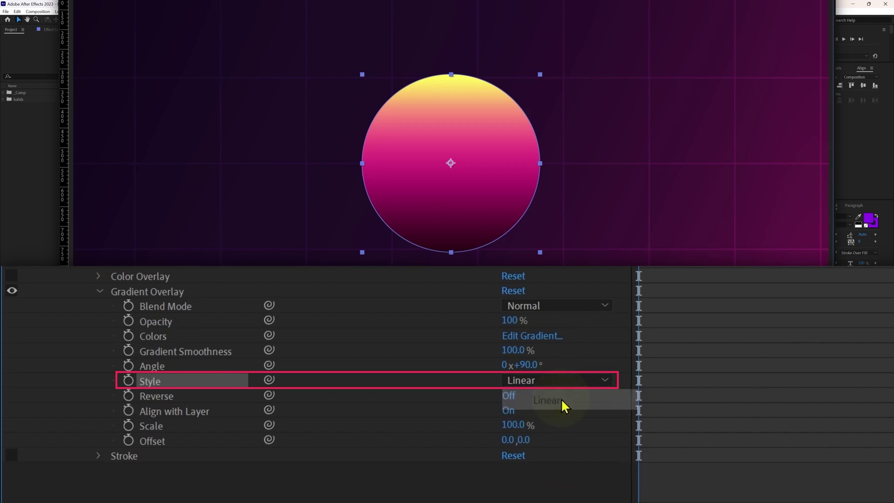
- Test Reverse, Scale and Offset, leaving the gradient unreversed at 100% scale and 0,0 offset
left_click(507, 394)
left_click(509, 394)
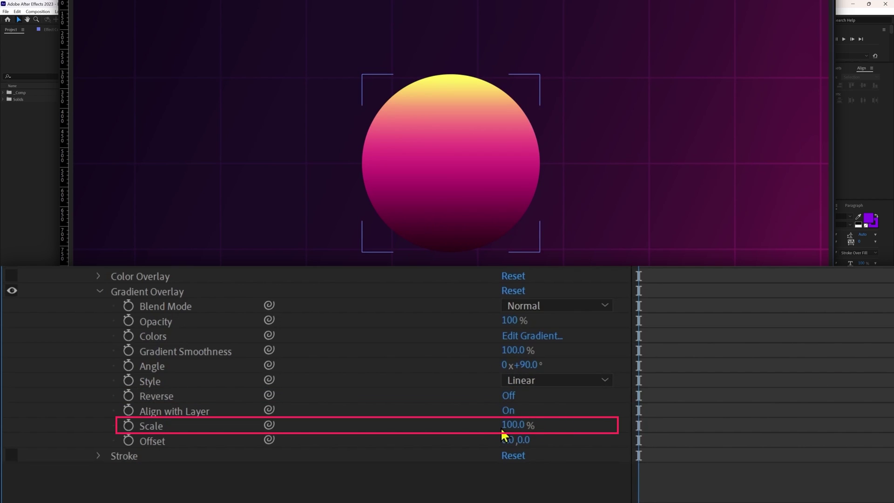
left_click_drag(513, 424, 453, 424)
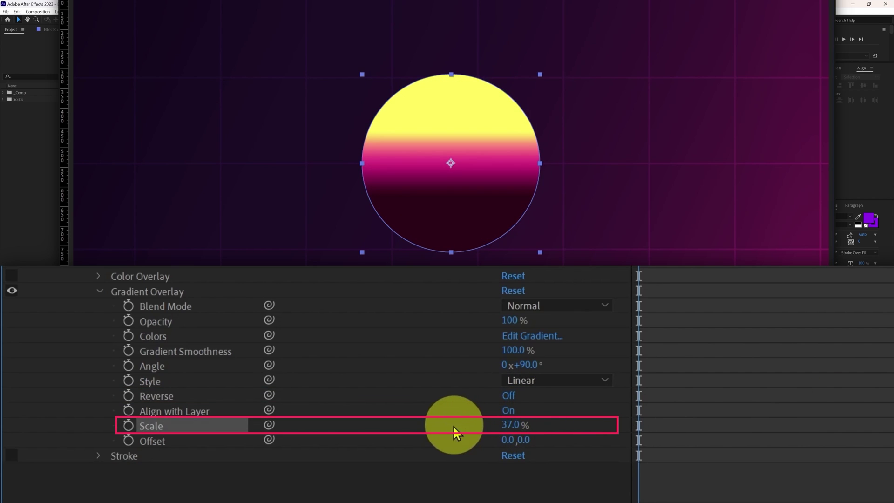
left_click(511, 424)
type("100")
key("Return")
left_click_drag(524, 444, 490, 449)
key("ctrl+z")
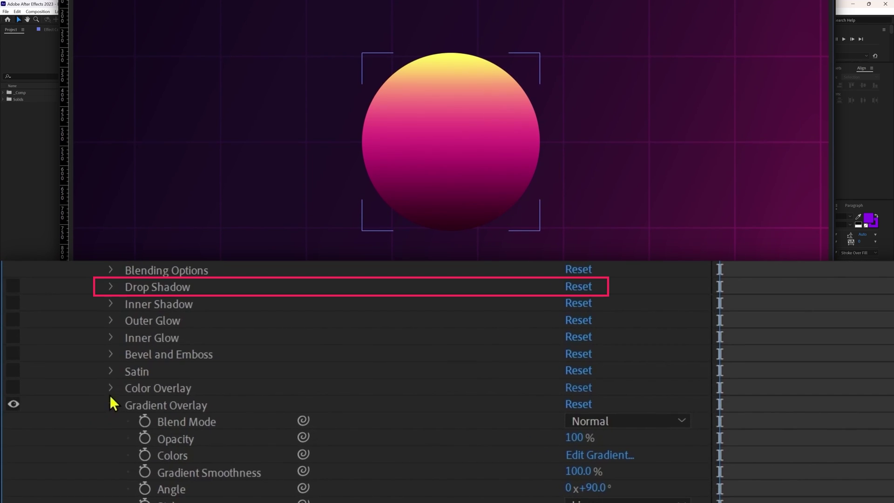
- Switch on a Drop Shadow for the circle, keeping it black after previewing other hues
left_click(111, 408)
left_click(56, 292)
left_click(13, 286)
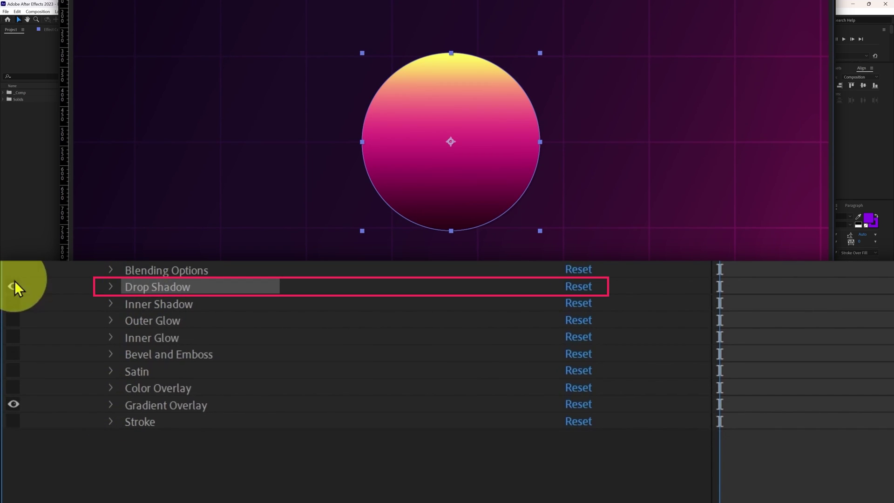
left_click(111, 288)
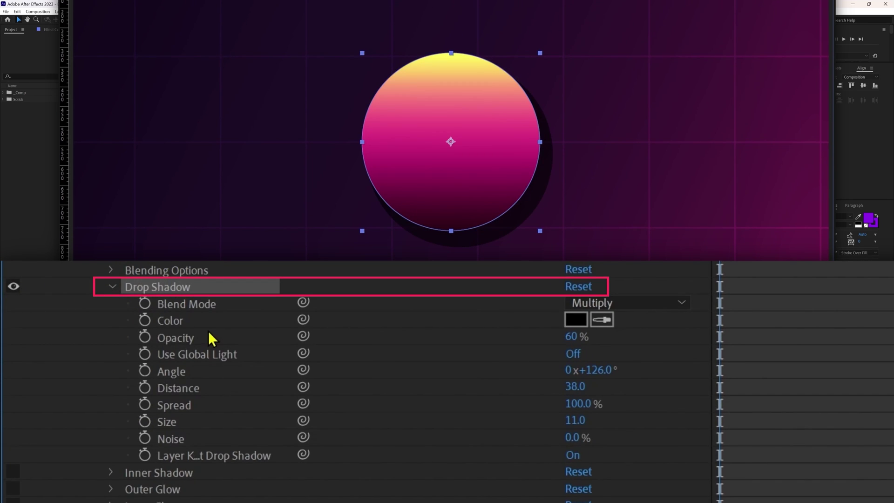
left_click(574, 318)
left_click(630, 96)
left_click_drag(680, 132, 680, 146)
left_click(775, 94)
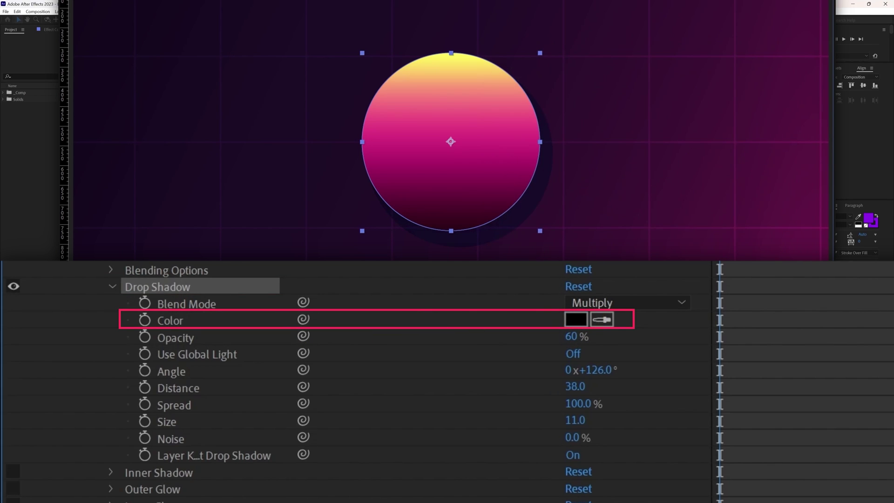
- Preview shadow opacity, angle and distance changes, undoing each to keep 60% opacity
left_click_drag(579, 336, 558, 337)
key("ctrl+z")
left_click(175, 371)
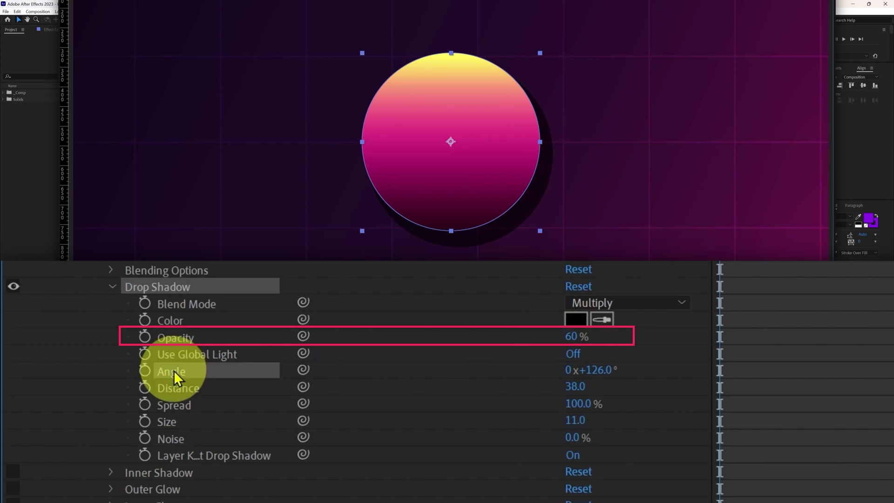
left_click_drag(594, 382, 881, 278)
key("ctrl+z")
mouse_move(576, 387)
left_mouse_down()
mouse_move(712, 375)
mouse_move(634, 381)
mouse_move(598, 366)
mouse_move(586, 373)
left_mouse_up()
key("ctrl+z")
- Set shadow spread 23%, size 11 and noise 100%, then turn the drop shadow off
left_click_drag(582, 404, 855, 422)
left_click_drag(576, 421, 605, 427)
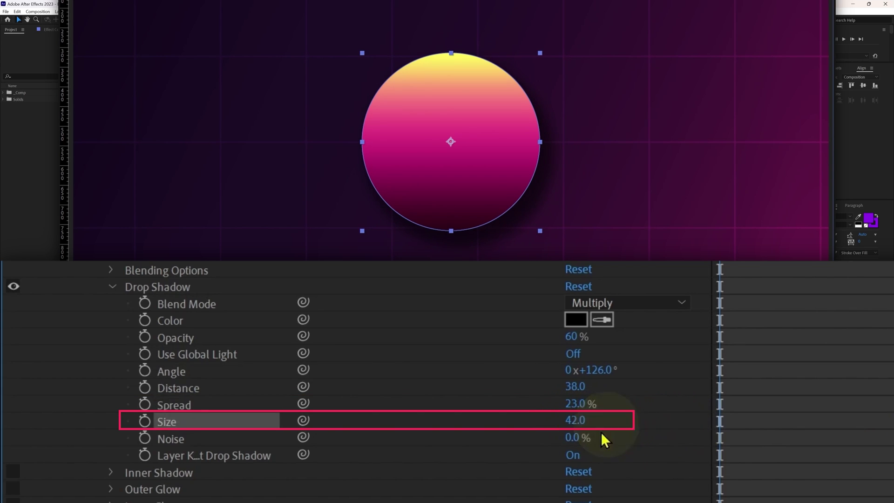
left_click_drag(570, 440, 687, 454)
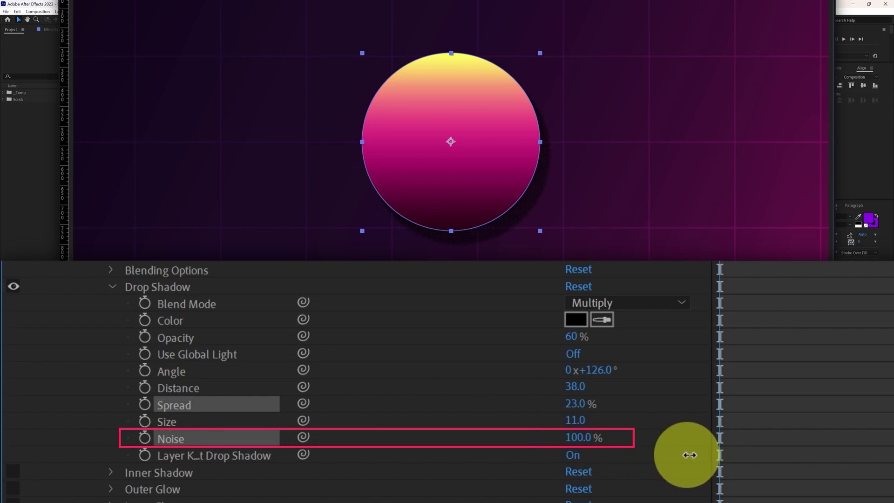
left_click(579, 437)
type("100")
key("Return")
left_click(113, 287)
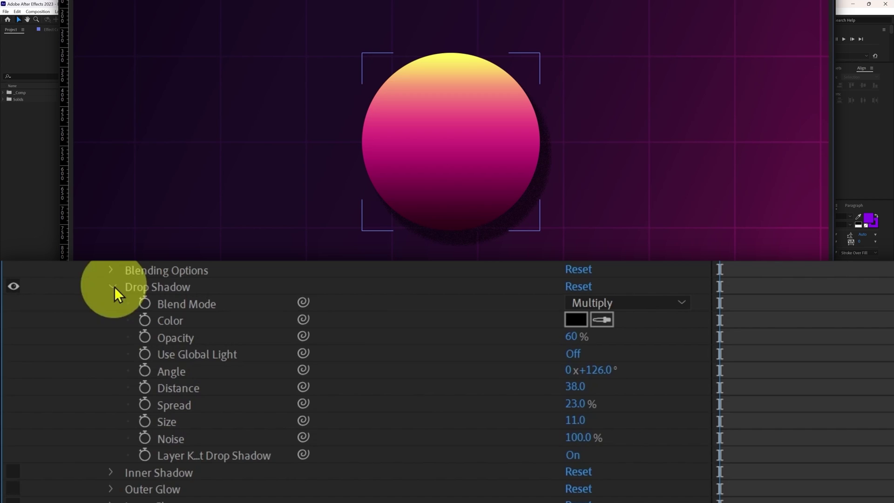
left_click(13, 286)
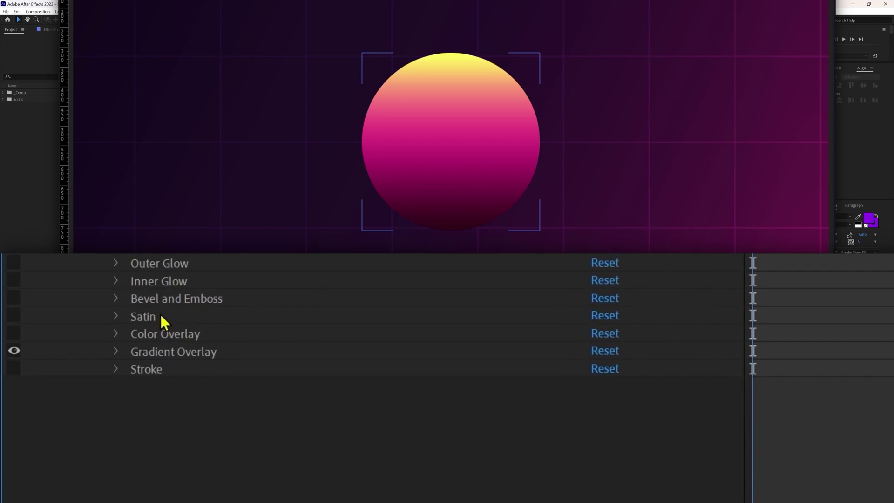
- Enable Satin with Multiply blend mode and a dark maroon colour
left_click(149, 317)
left_click(13, 315)
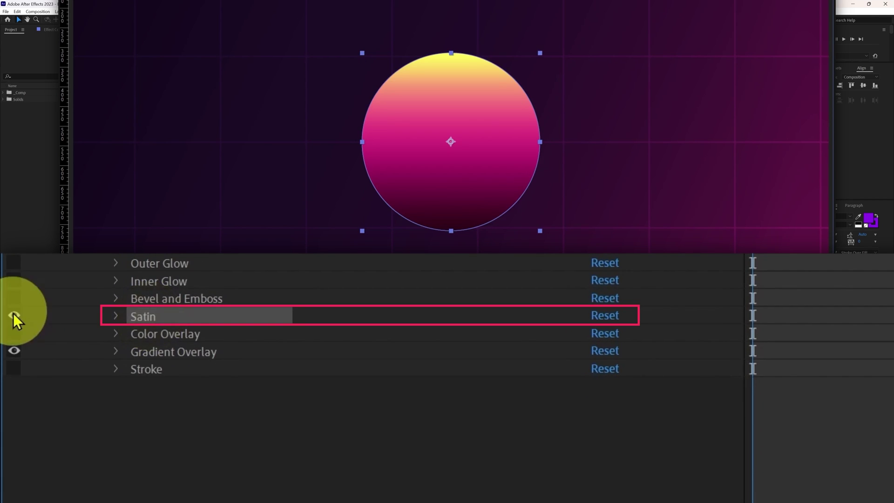
left_click(116, 317)
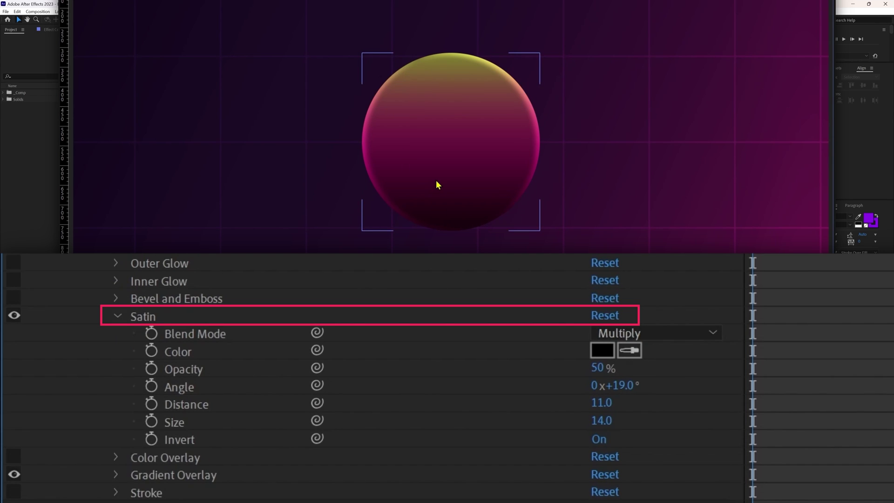
left_click(677, 332)
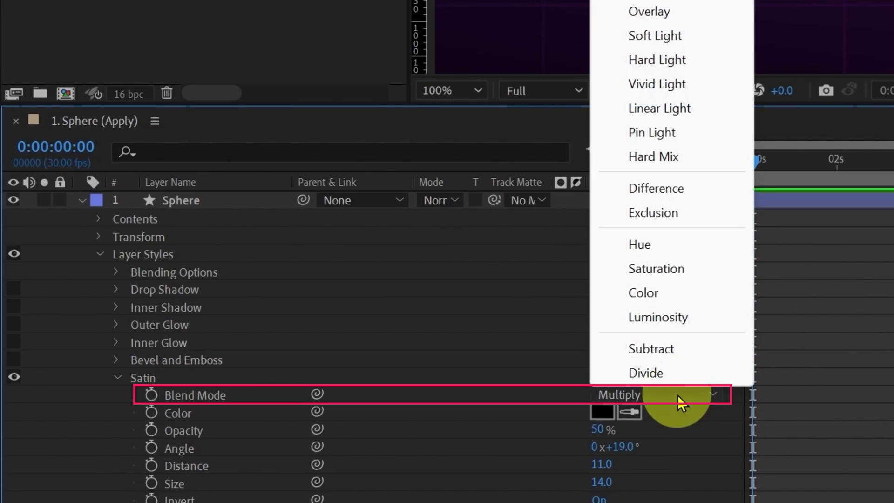
left_click(672, 412)
left_click(601, 412)
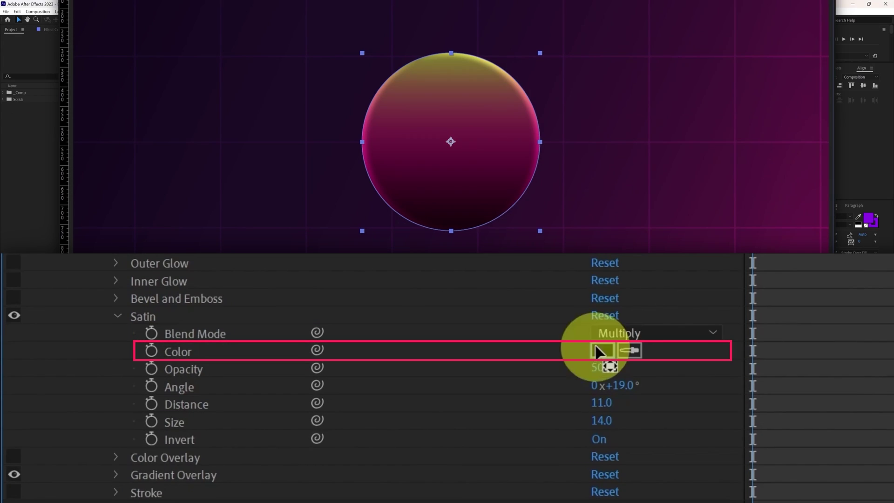
left_click(680, 80)
left_click(774, 76)
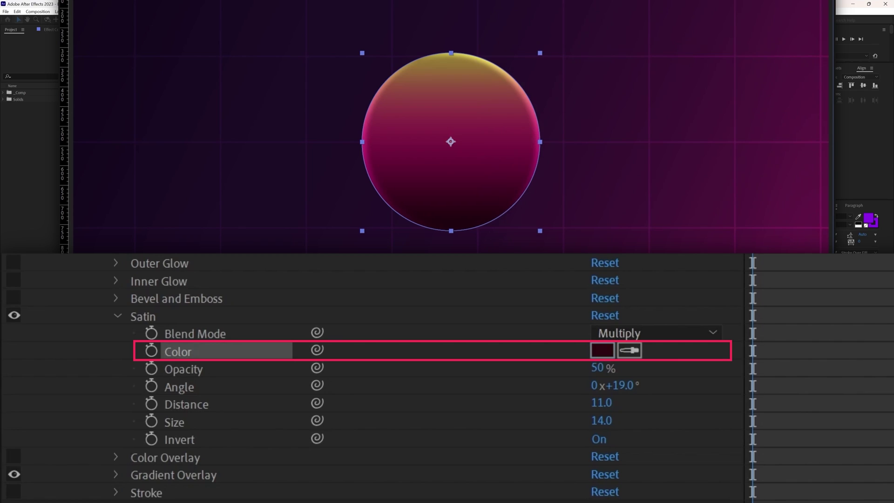
- Set satin opacity 68%, distance 14.8, size 46 and Invert off, then switch Satin off
left_click(599, 373)
mouse_move(600, 372)
left_mouse_down()
mouse_move(618, 370)
mouse_move(634, 394)
mouse_move(780, 394)
mouse_move(871, 419)
mouse_move(798, 451)
left_mouse_up()
mouse_move(600, 403)
left_mouse_down()
mouse_move(543, 425)
mouse_move(710, 422)
mouse_move(660, 425)
left_mouse_up()
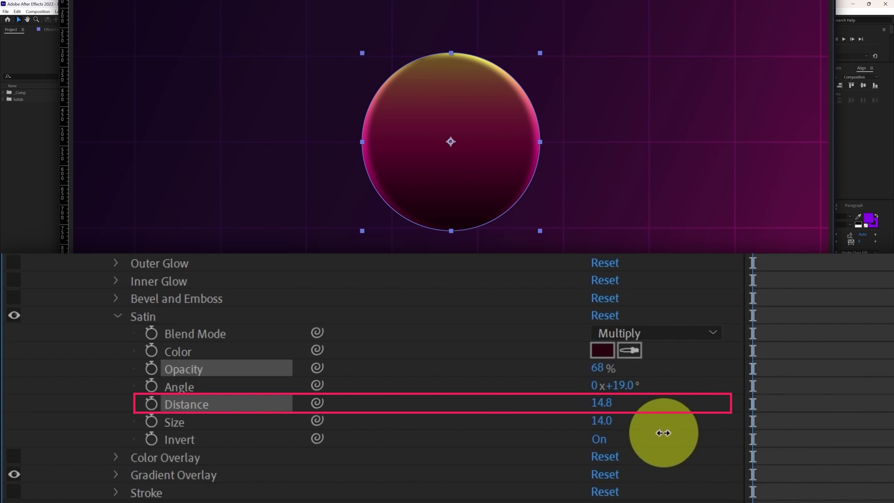
mouse_move(600, 420)
left_mouse_down()
mouse_move(655, 423)
mouse_move(624, 424)
mouse_move(645, 428)
left_mouse_up()
left_click(602, 440)
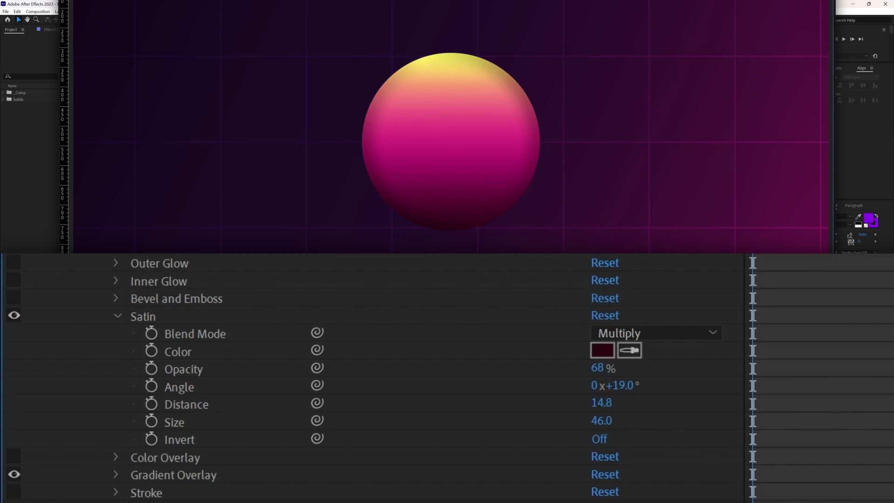
left_click(14, 315)
left_click(117, 316)
left_click(163, 265)
- Switch on Outer Glow with size 85, 52% opacity, 8% noise and an orange-yellow colour
scroll(93, 272, "up", 1)
left_click(15, 278)
left_click(115, 281)
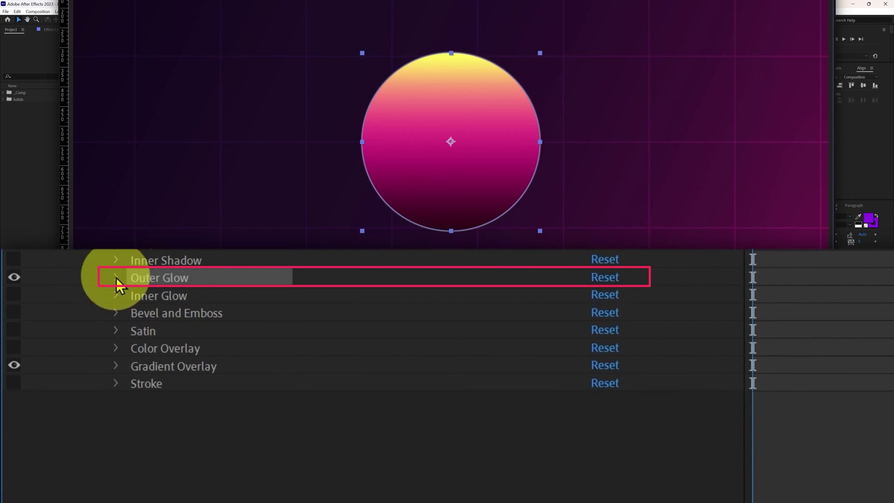
left_click(190, 452)
left_click_drag(596, 454, 690, 459)
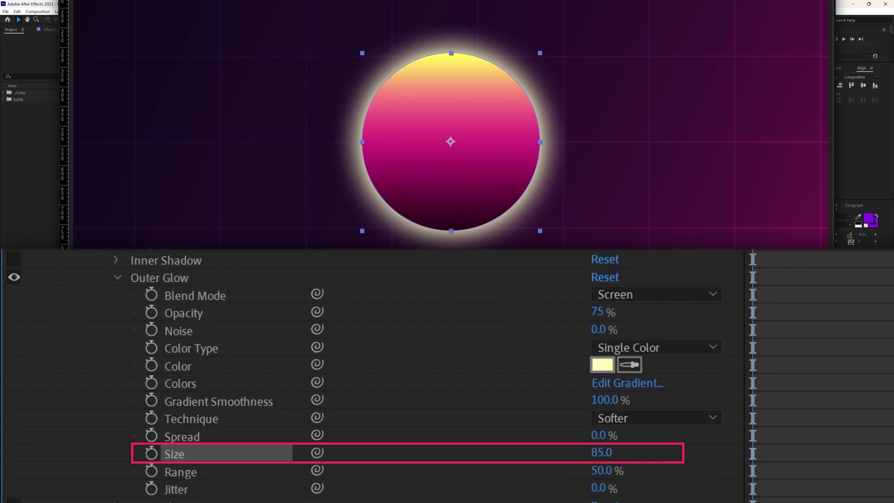
left_click_drag(597, 312, 568, 314)
left_click(607, 331)
type("8")
key("Return")
left_click(602, 365)
key("Return")
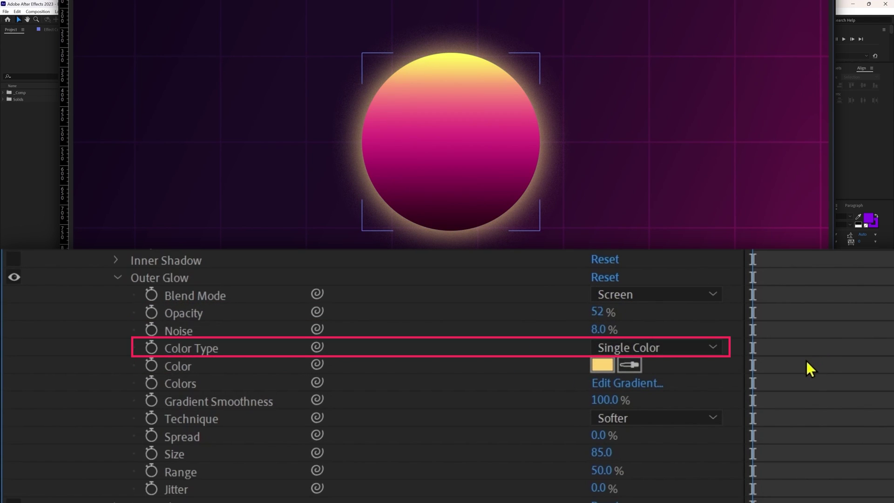
- Give the glow a gradient sampled from the sphere's yellow top and dark bottom, then turn it off
left_click(660, 349)
left_click(656, 403)
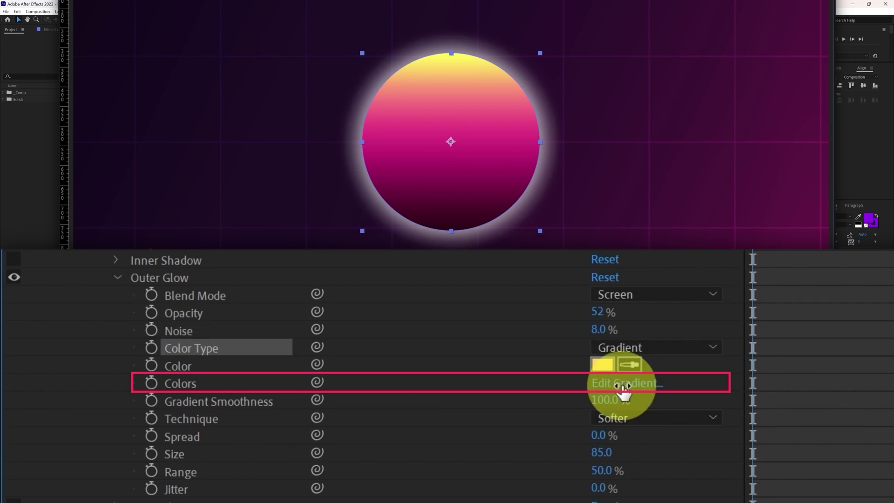
left_click(623, 385)
left_click(493, 85)
left_click(751, 136)
left_click(452, 53)
left_click(729, 84)
left_click(752, 137)
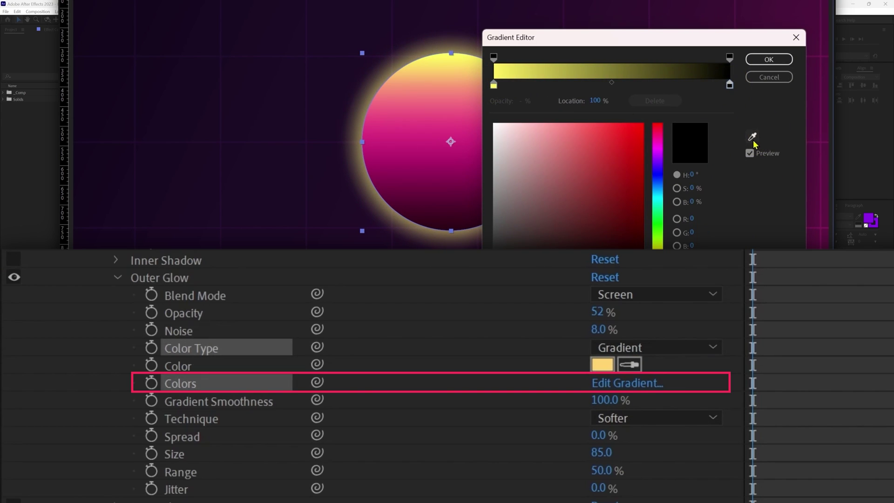
left_click(453, 223)
left_click(769, 60)
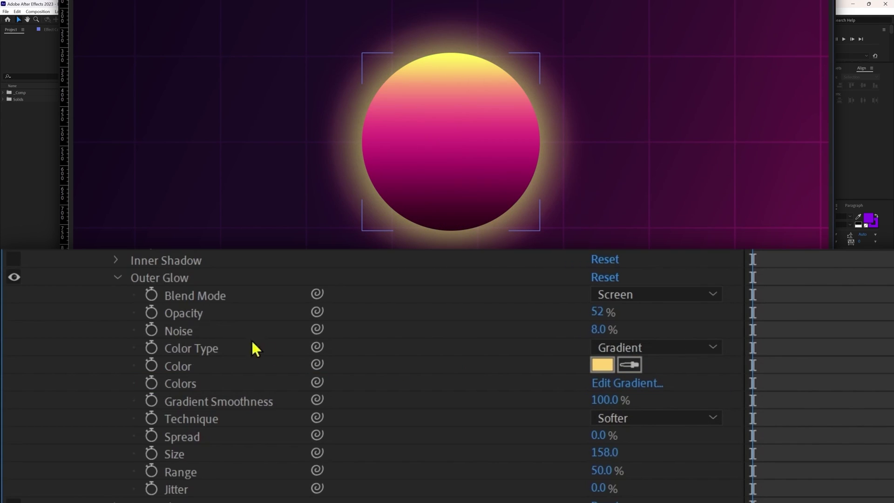
left_click(117, 277)
left_click(14, 278)
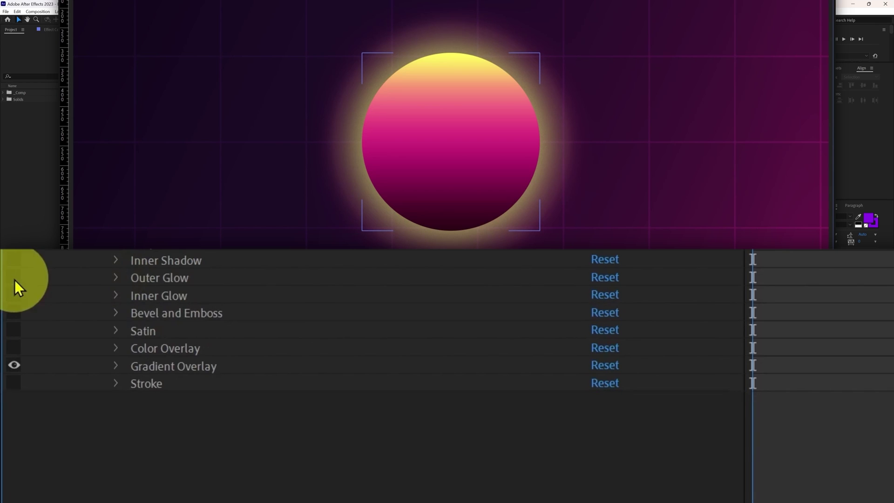
- Enable Inner Glow on the sphere and set its size to 75
left_click(149, 295)
left_click(14, 295)
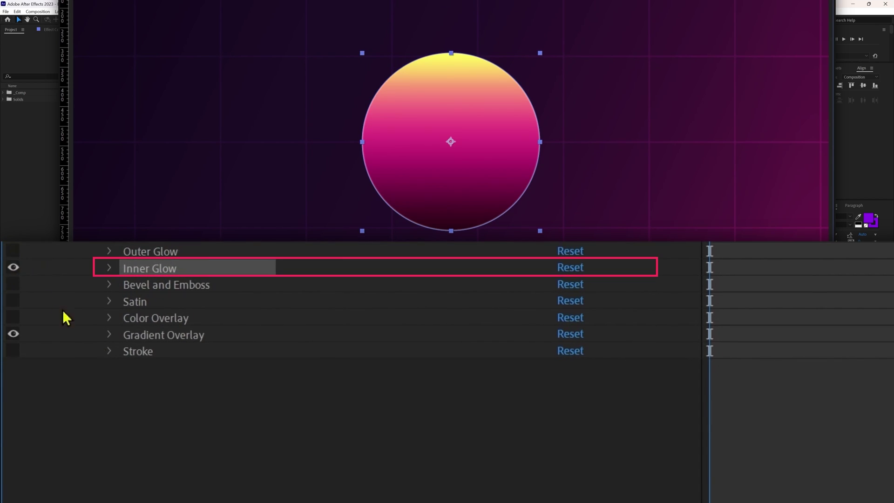
left_click(111, 270)
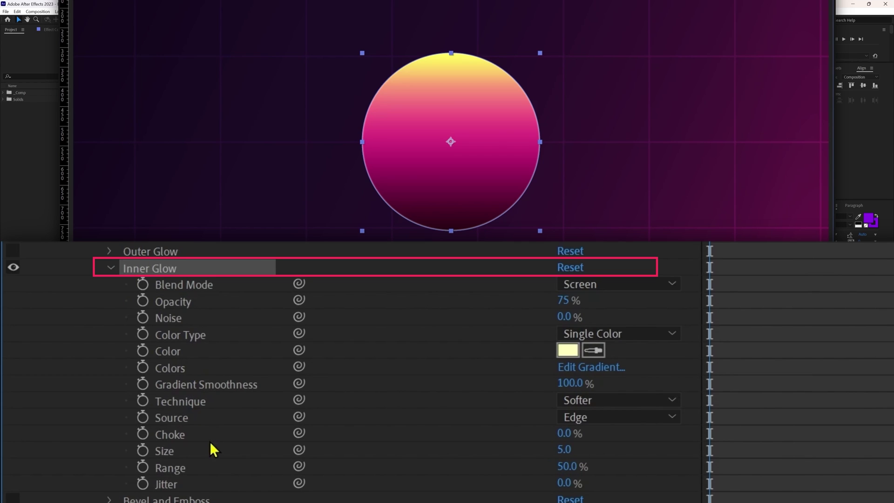
left_click(193, 451)
left_click_drag(565, 451, 650, 461)
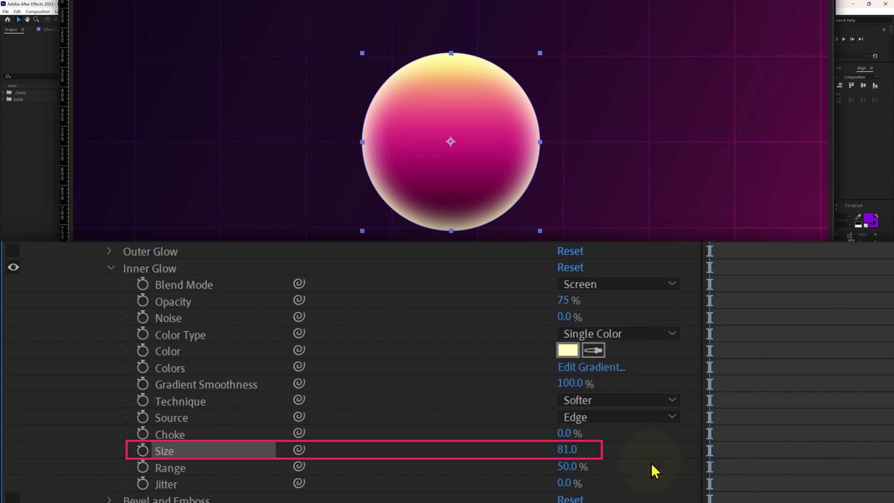
left_click(569, 450)
type("75")
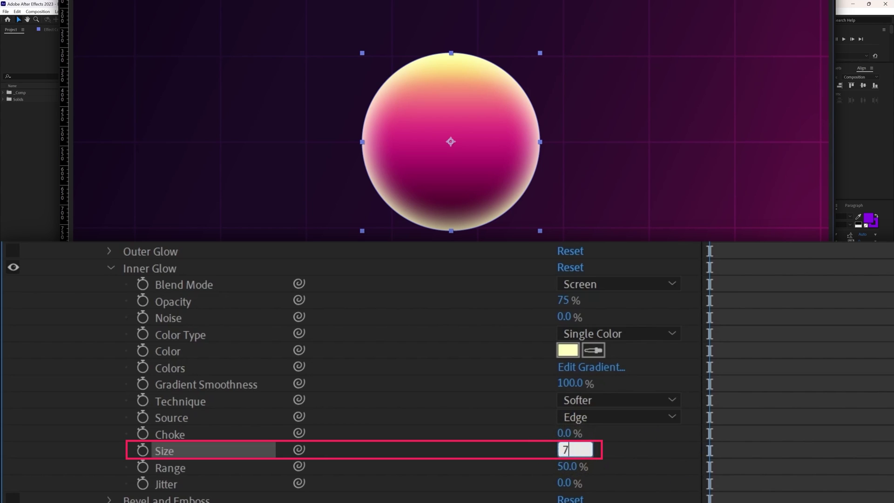
key("Return")
- Set the inner glow choke to 8% and its noise to 3%
left_click(563, 432)
mouse_move(563, 431)
left_mouse_down()
mouse_move(644, 451)
mouse_move(594, 457)
mouse_move(568, 429)
left_mouse_up()
left_click(569, 431)
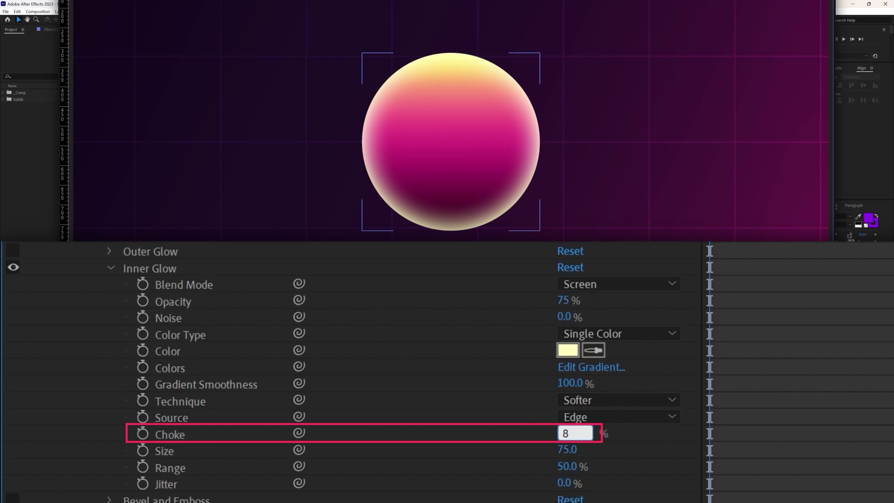
type("8")
key("Return")
left_click(568, 319)
type("3")
key("Return")
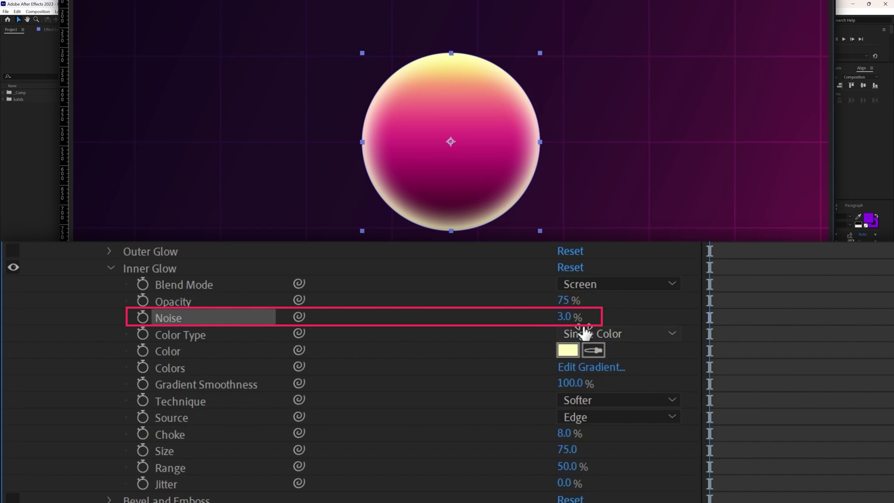
- Make the inner glow colour pale gold (FFEB98) and turn on Bevel and Emboss
left_click(618, 335)
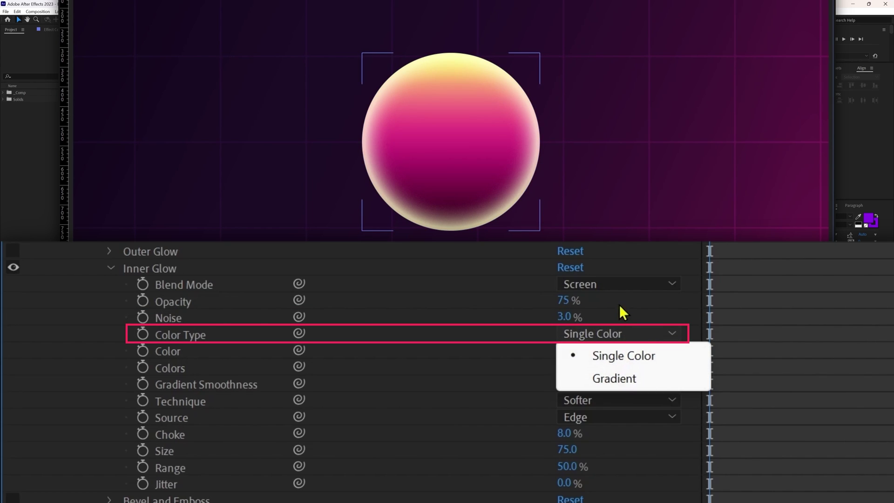
left_click(609, 333)
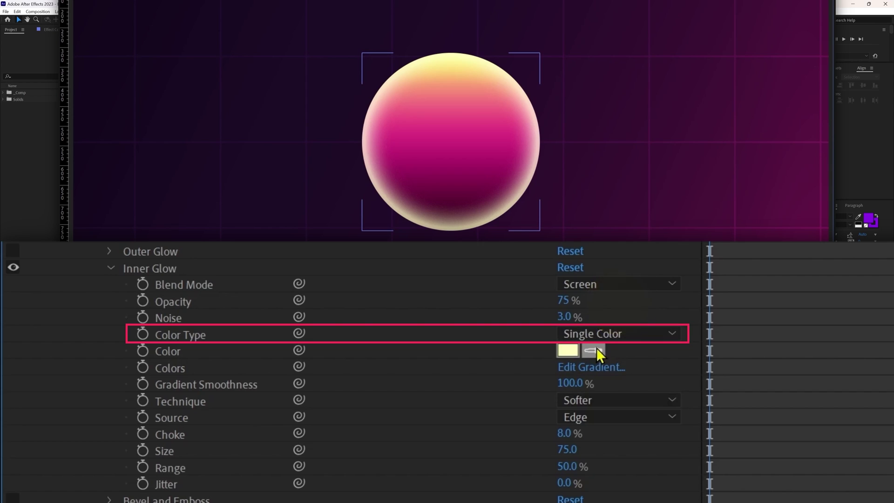
left_click(565, 352)
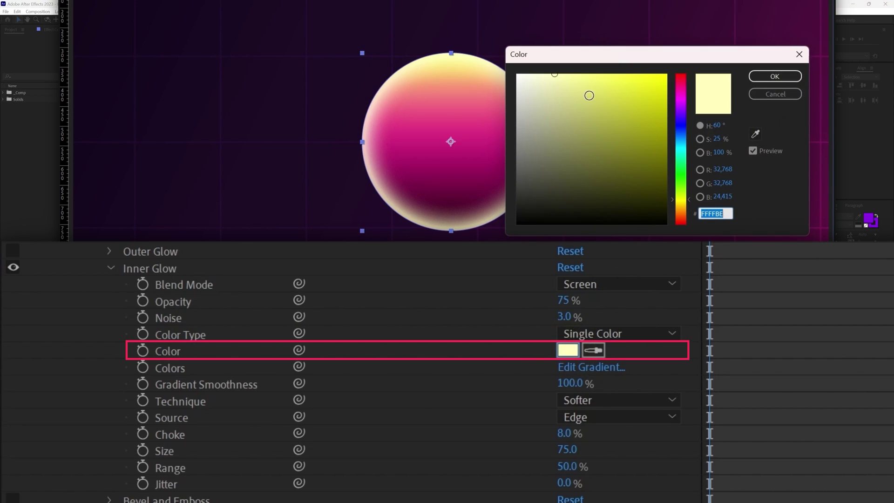
left_click(570, 74)
left_click(680, 205)
left_click(577, 74)
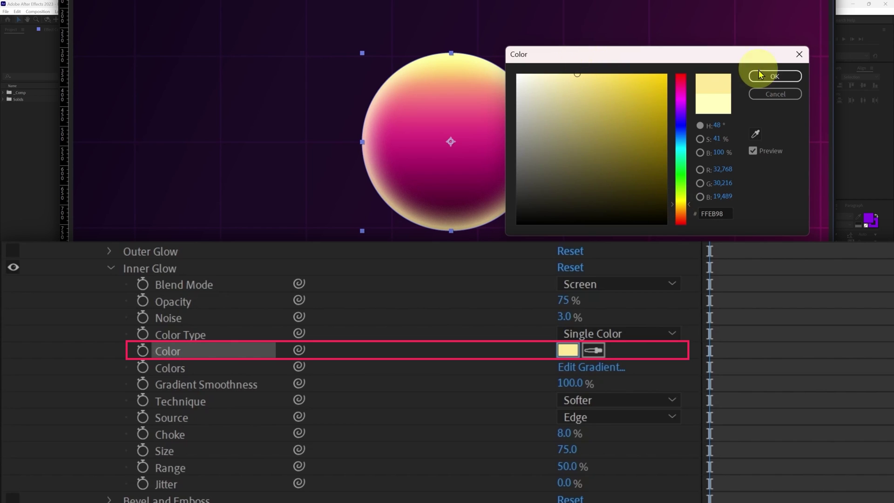
left_click(760, 75)
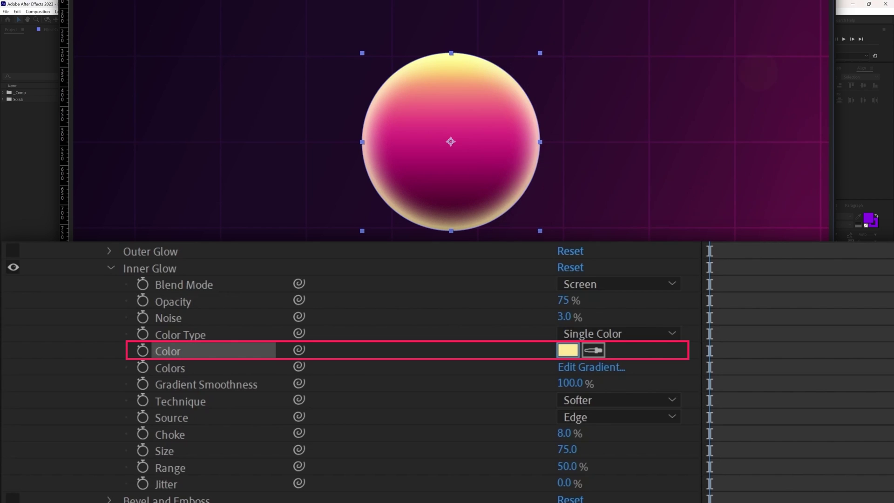
left_click(111, 267)
left_click(132, 285)
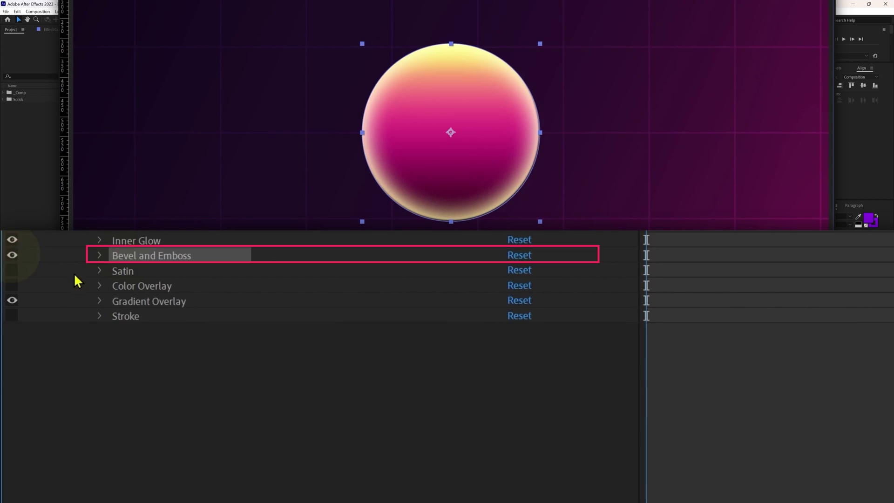
- Set the Bevel and Emboss size to 250, leaving depth at 100%
left_click(99, 255)
left_click_drag(513, 329, 732, 336)
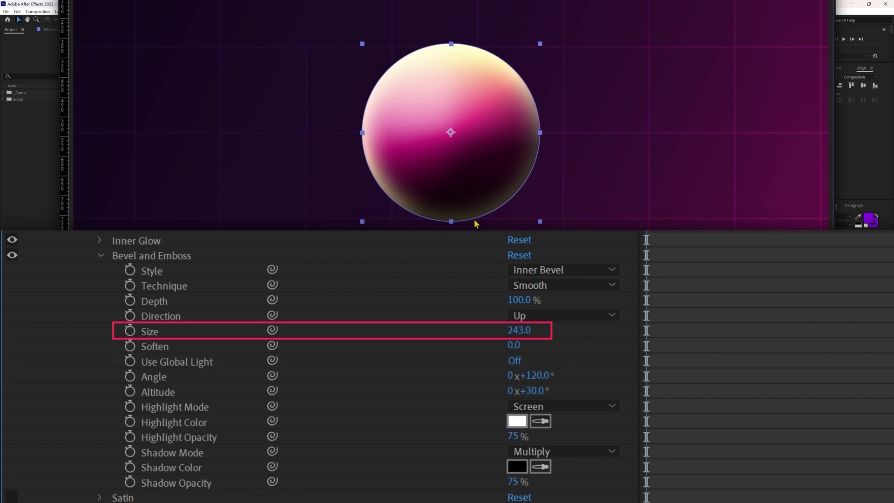
left_click(844, 312)
left_click(524, 330)
type("250")
key("Return")
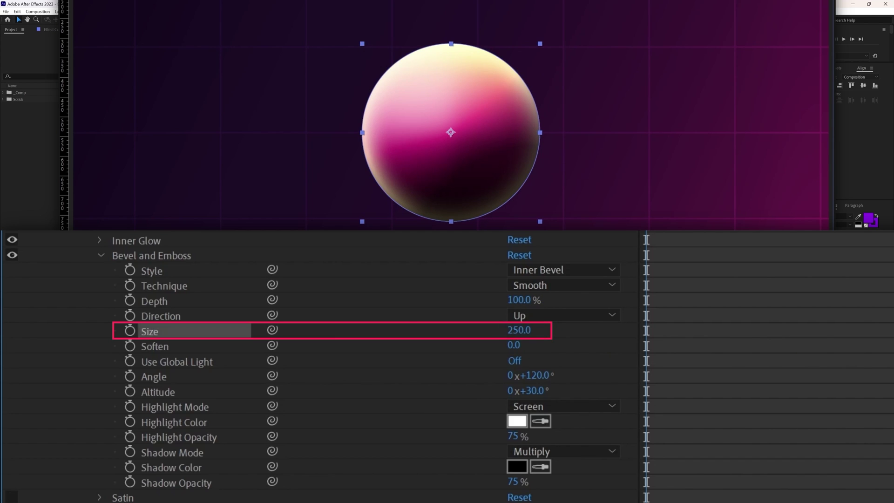
mouse_move(522, 300)
left_mouse_down()
mouse_move(423, 309)
mouse_move(893, 322)
left_mouse_up()
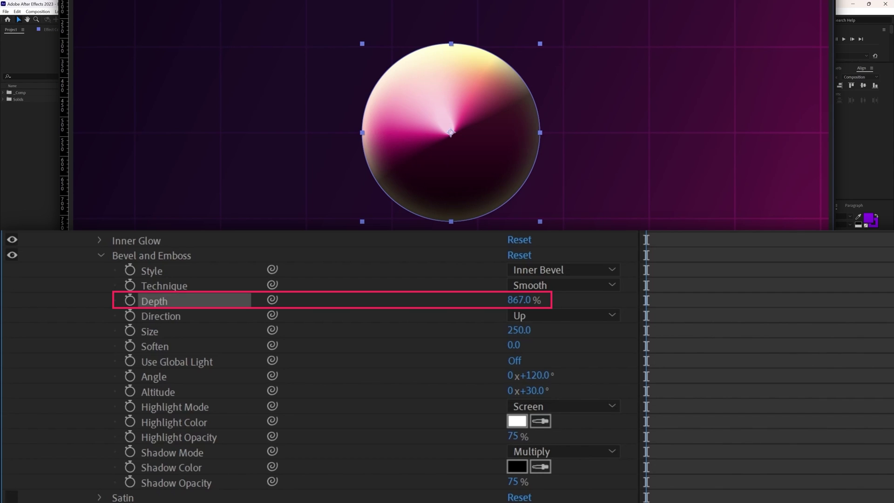
key("ctrl+z")
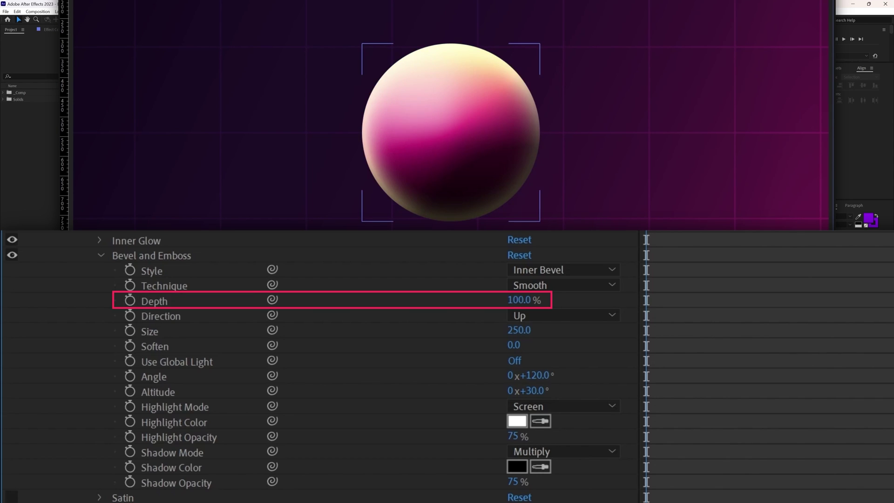
- Preview Outer Bevel, Emboss, Pillow Emboss and Stroke Emboss, then return to Inner Bevel
left_click(564, 270)
left_click(566, 289)
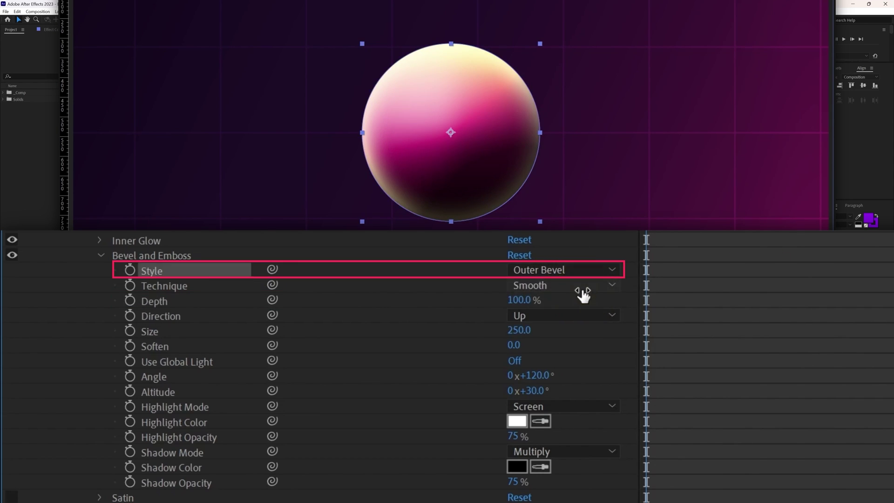
left_click(564, 270)
left_click(569, 331)
left_click(564, 270)
left_click(570, 352)
left_click(567, 271)
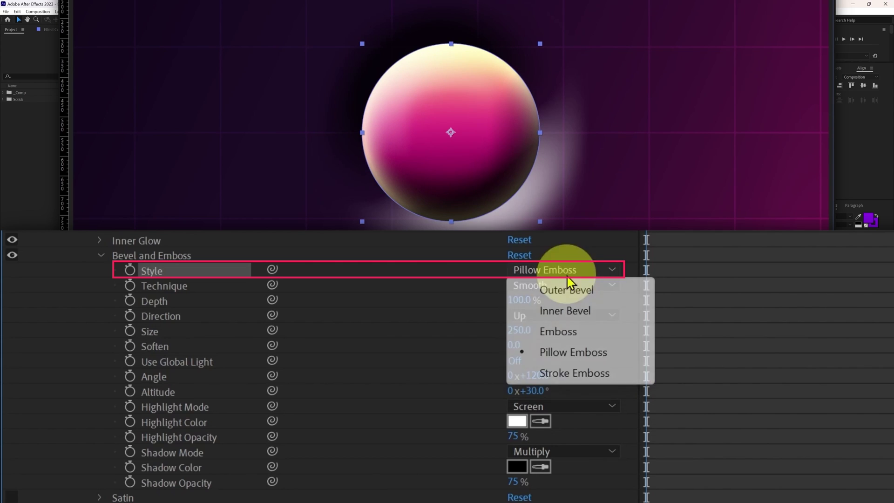
left_click(564, 373)
left_click(555, 271)
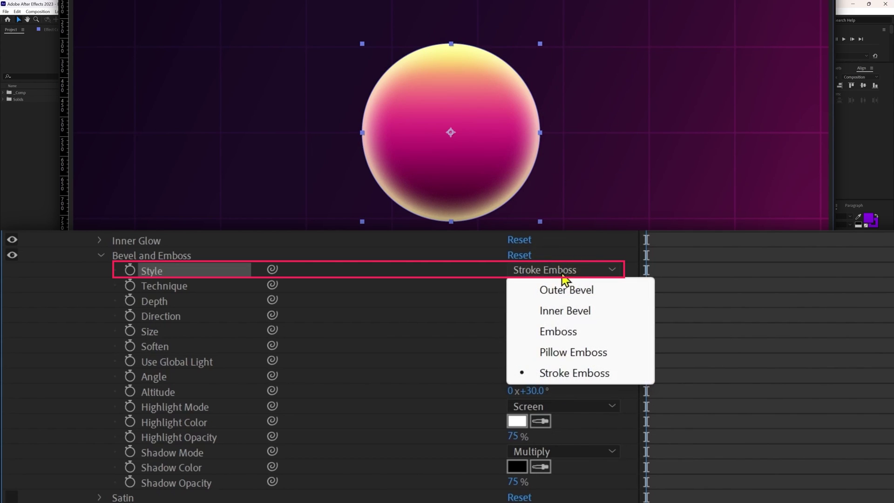
left_click(582, 311)
- Set the bevel lighting angle to 100°
left_click_drag(539, 375, 539, 376)
type("95")
key("Return")
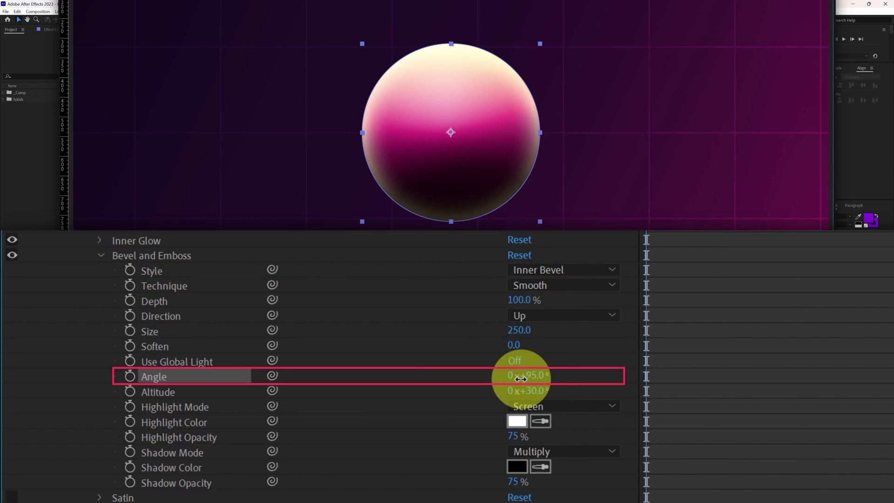
type("100")
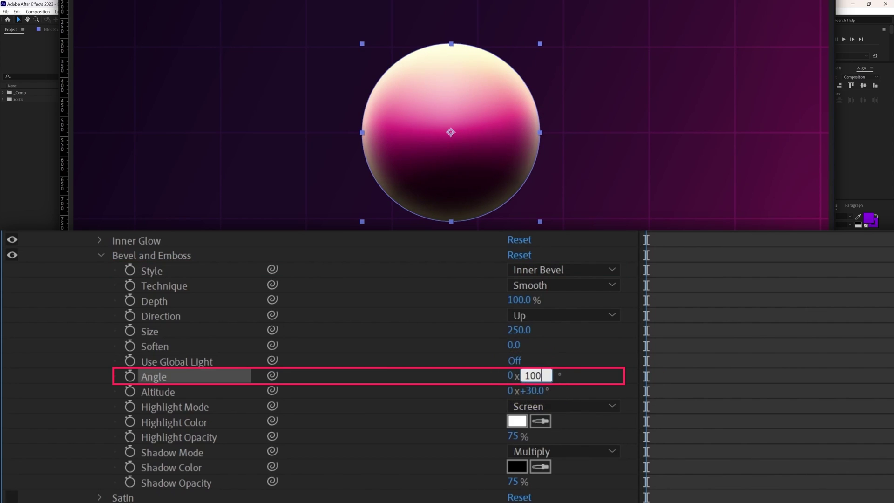
left_click(658, 366)
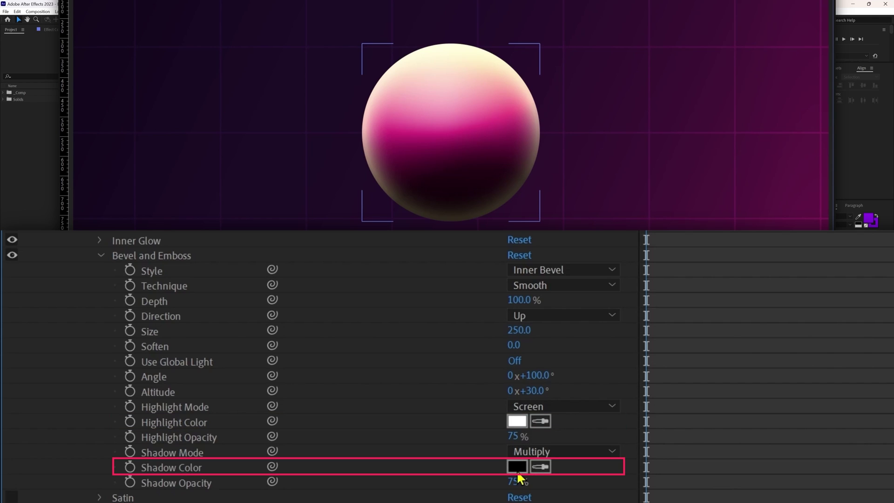
- Change the bevel highlight colour to pale cream (FFECBA)
left_click(516, 421)
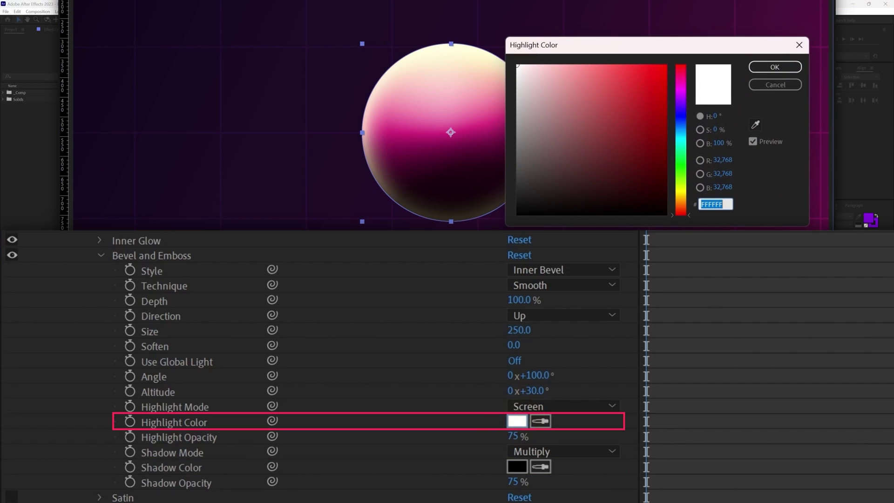
left_click_drag(677, 176, 678, 196)
left_click_drag(598, 119, 556, 51)
left_click(773, 67)
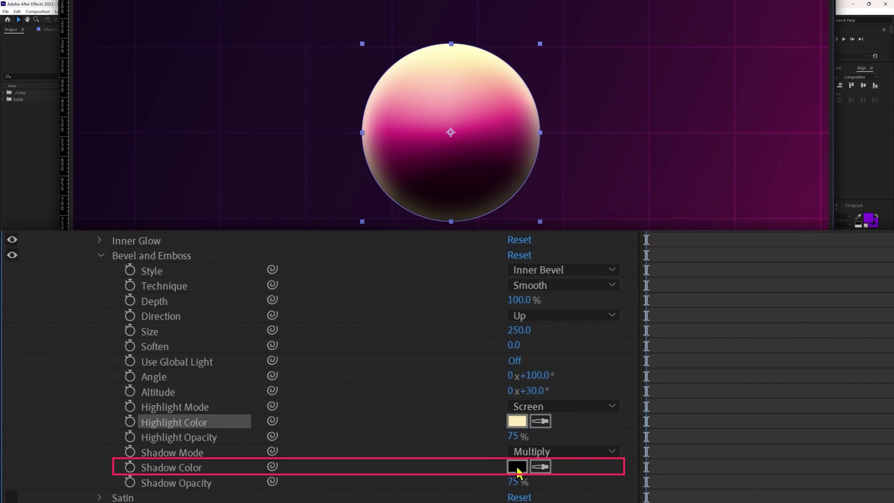
- Change the bevel shadow colour to a near-black purple and reselect the Sphere layer
left_click(516, 466)
left_click(649, 148)
left_click(654, 186)
left_click_drag(684, 68, 684, 77)
left_click_drag(652, 189, 654, 199)
mouse_move(681, 114)
left_mouse_down()
mouse_move(690, 72)
mouse_move(689, 112)
mouse_move(689, 96)
left_mouse_up()
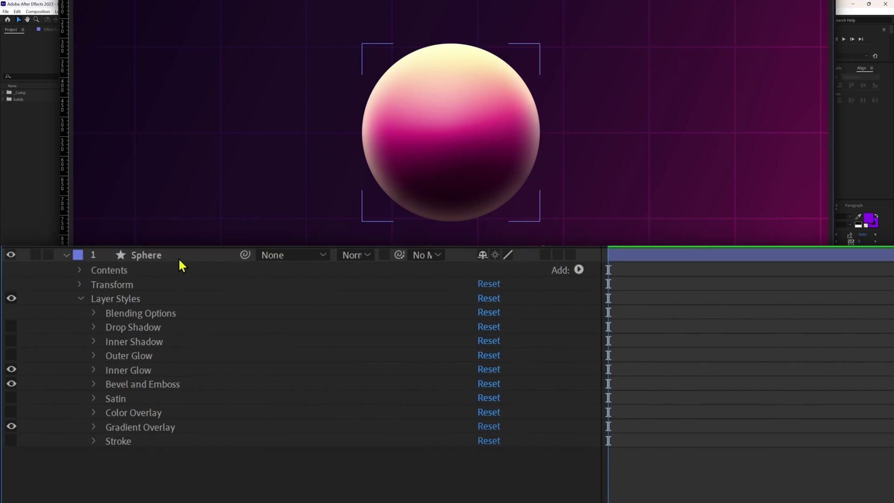
left_click(180, 261)
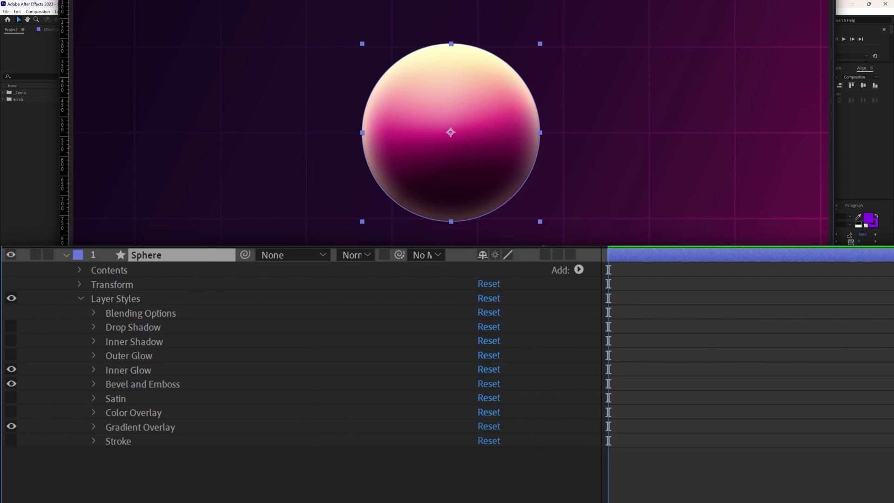
- Apply a Glow effect to the sphere with threshold 30% and radius 70
key("ctrl+5")
left_click(744, 55)
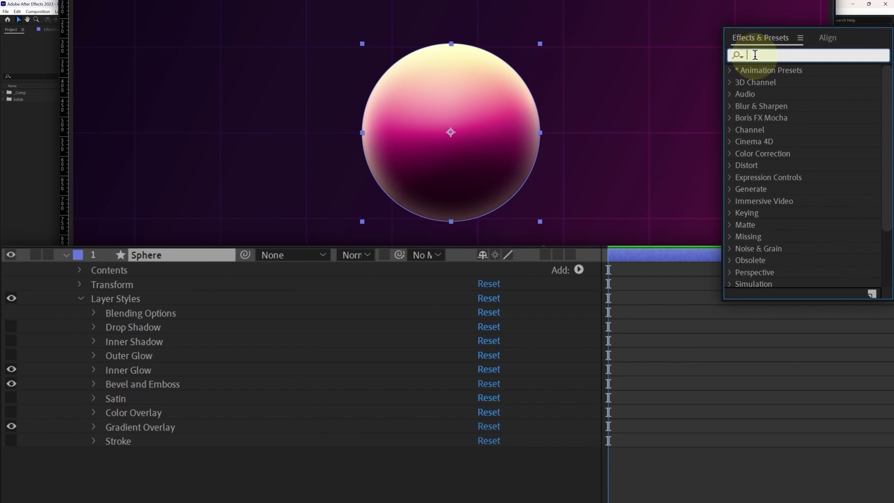
type("GLow")
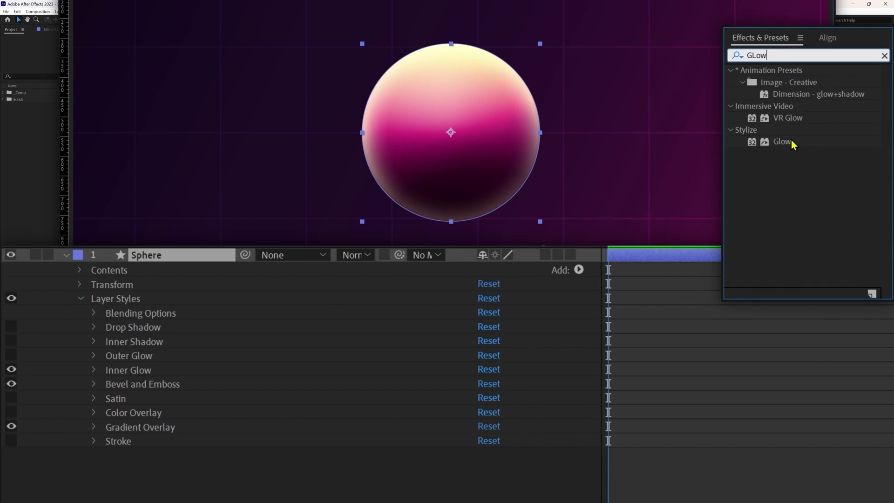
double_click(792, 142)
left_click(94, 38)
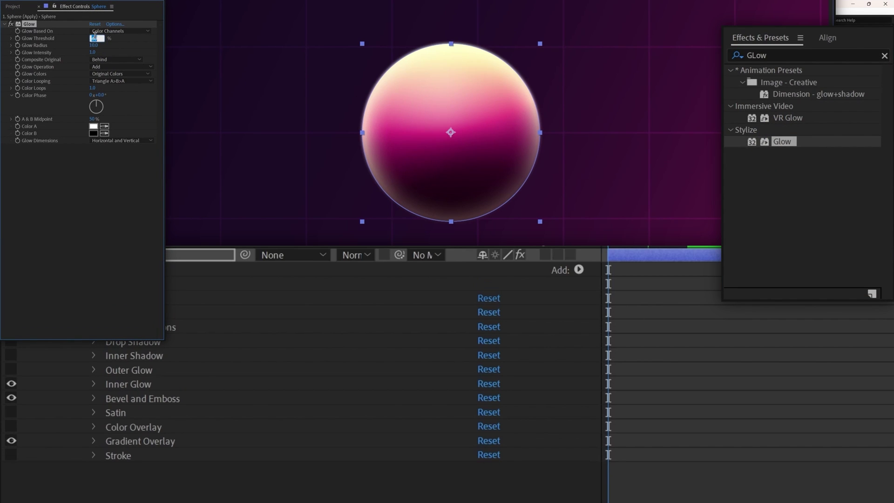
type("30")
left_click(96, 45)
type("70")
key("Return")
left_click(93, 53)
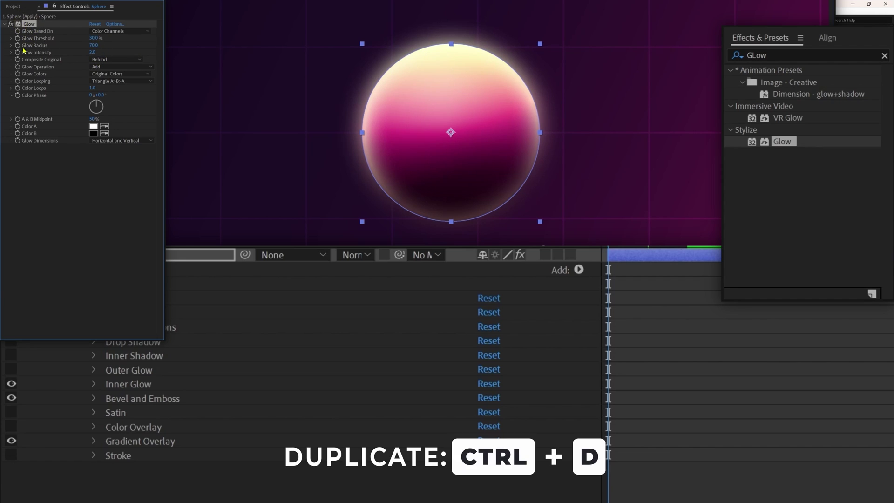
- Duplicate the Glow and set Glow 2 to threshold 20% and radius 100
key("ctrl+d")
left_click(92, 162)
type("20")
key("Return")
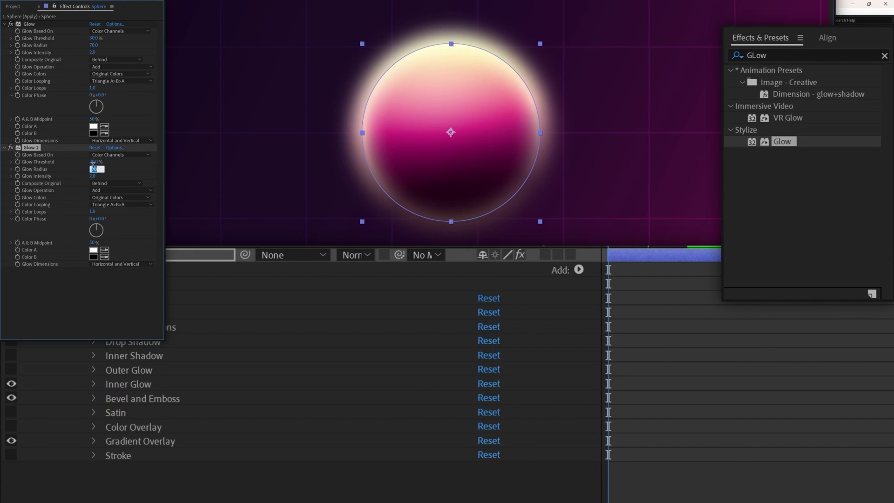
key("Return")
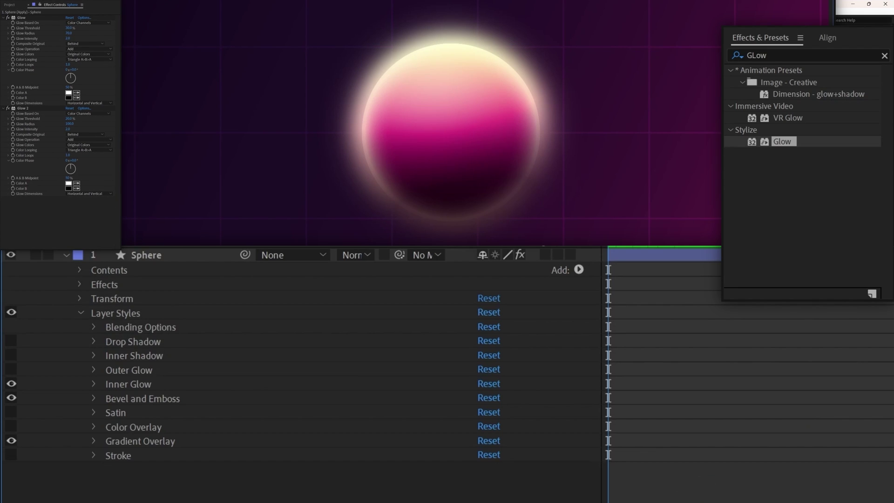
right_click(200, 501)
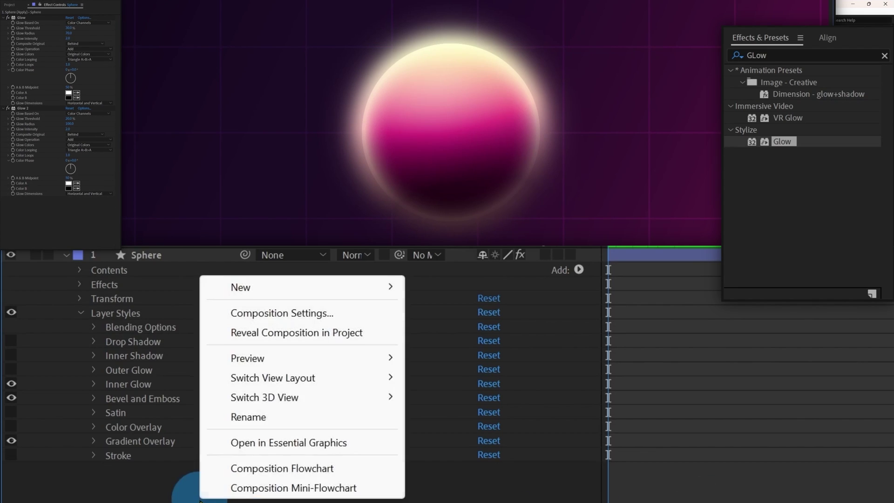
- Add an adjustment layer carrying a Curves effect bent into an S-curve
mouse_move(247, 295)
left_click(476, 436)
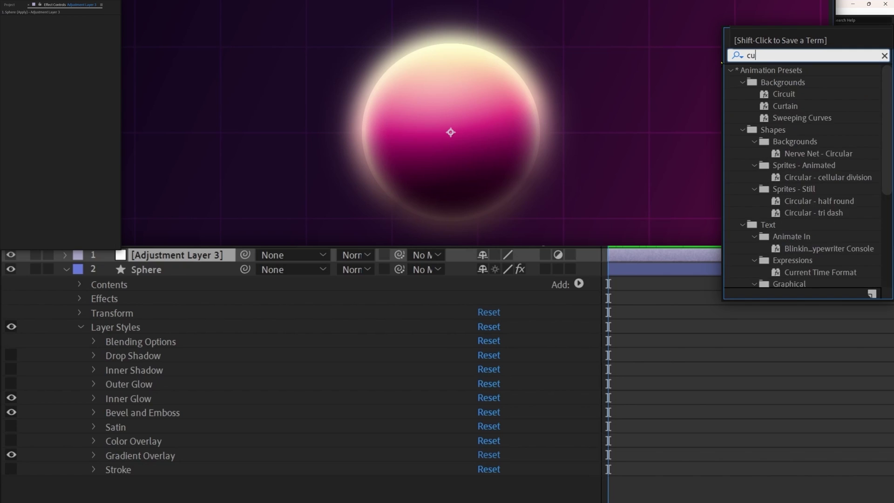
type("rv")
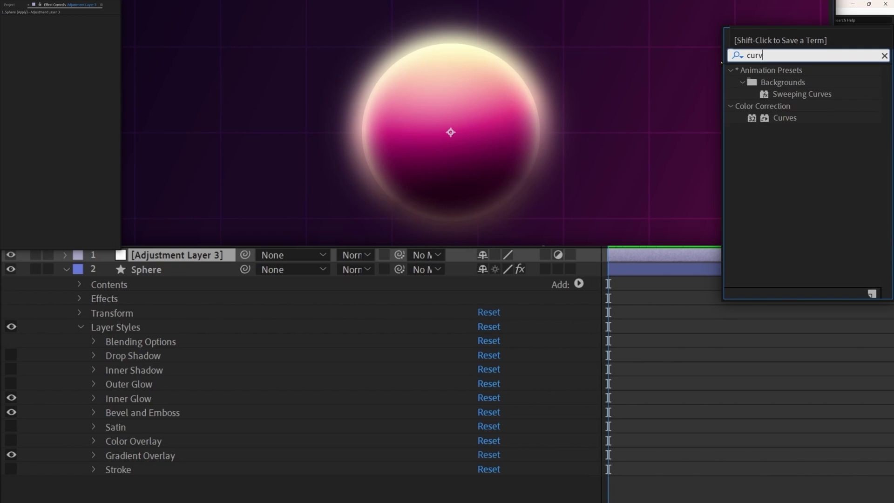
double_click(783, 119)
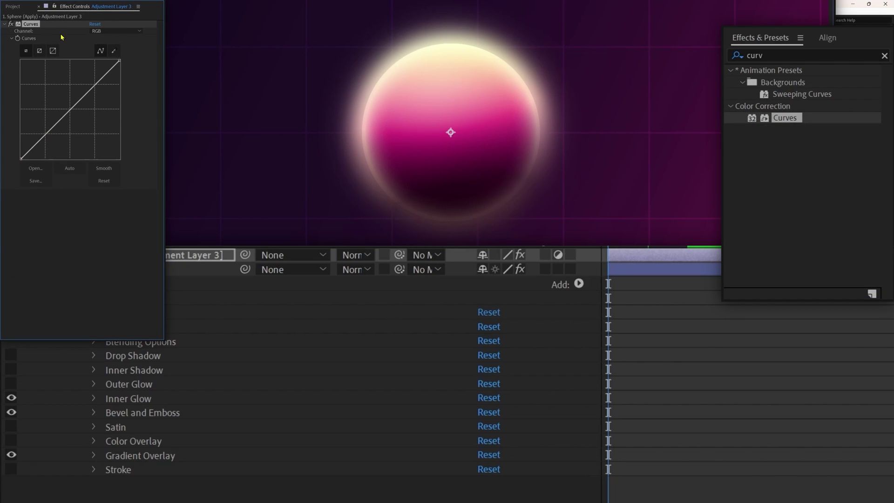
left_click_drag(100, 84, 92, 79)
left_click_drag(44, 126, 52, 135)
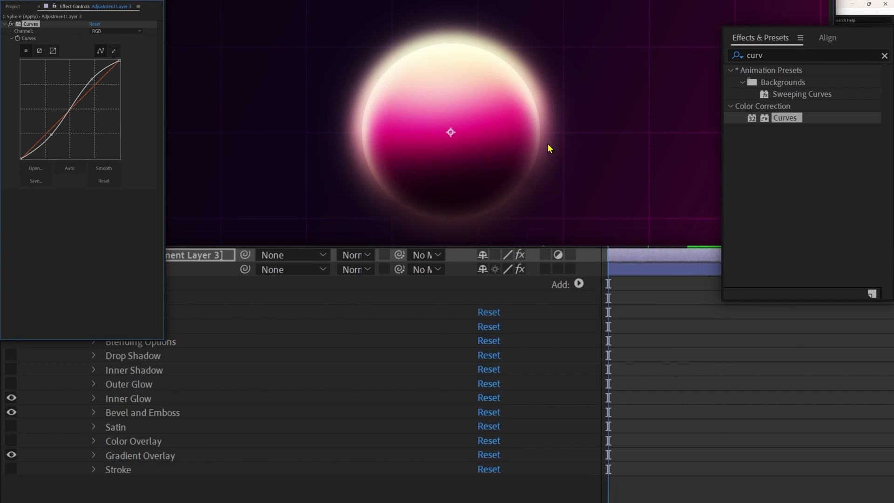
left_click(11, 25)
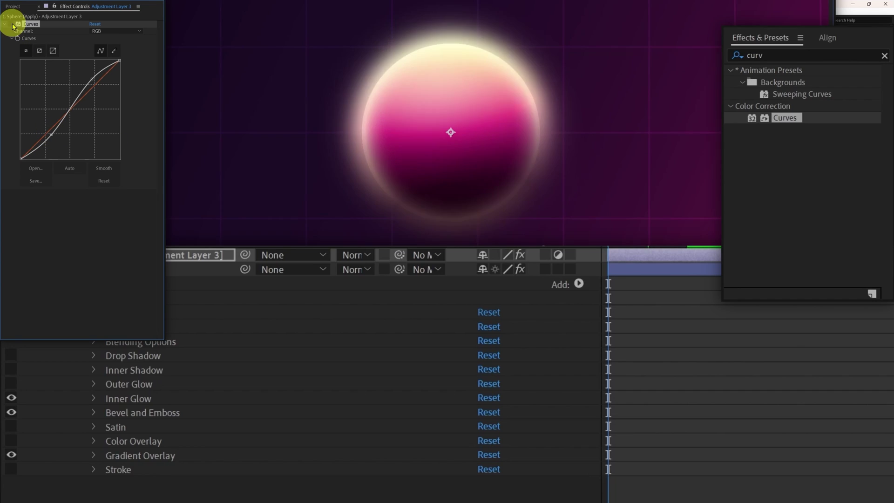
left_click(11, 24)
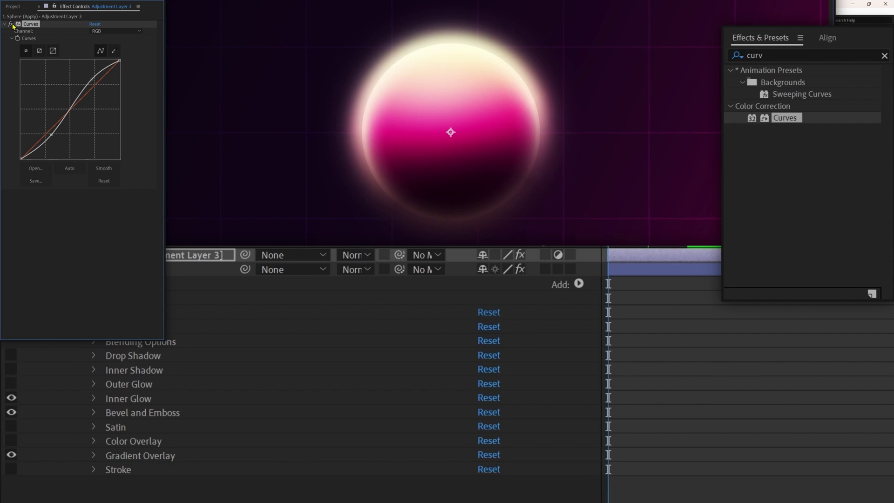
left_click_drag(776, 53, 727, 62)
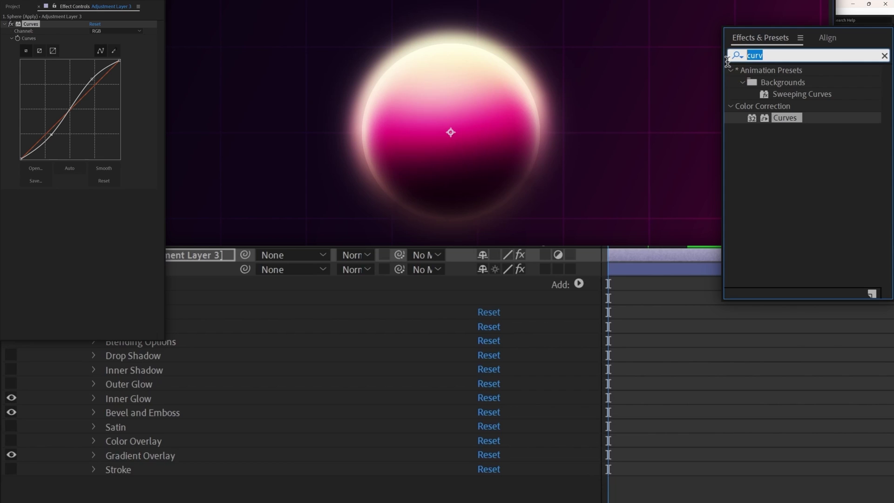
- Apply the Noise effect to the adjustment layer with Amount of Noise 5%
type("nois")
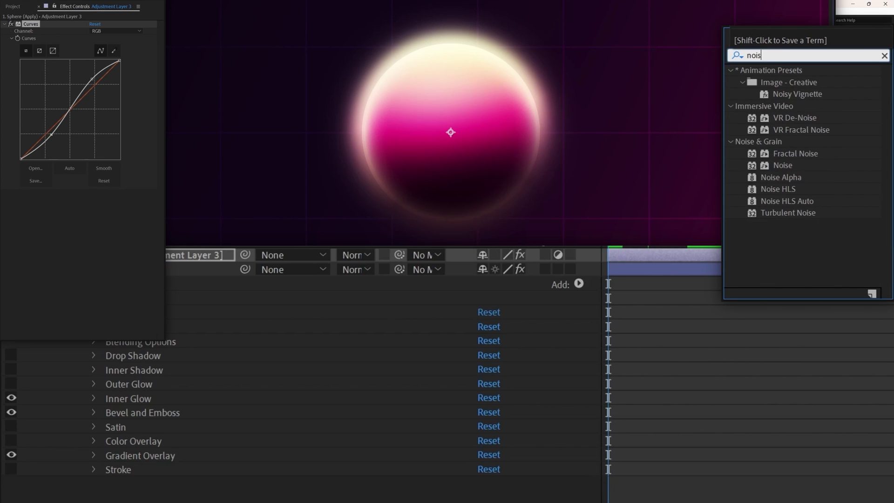
left_click(782, 166)
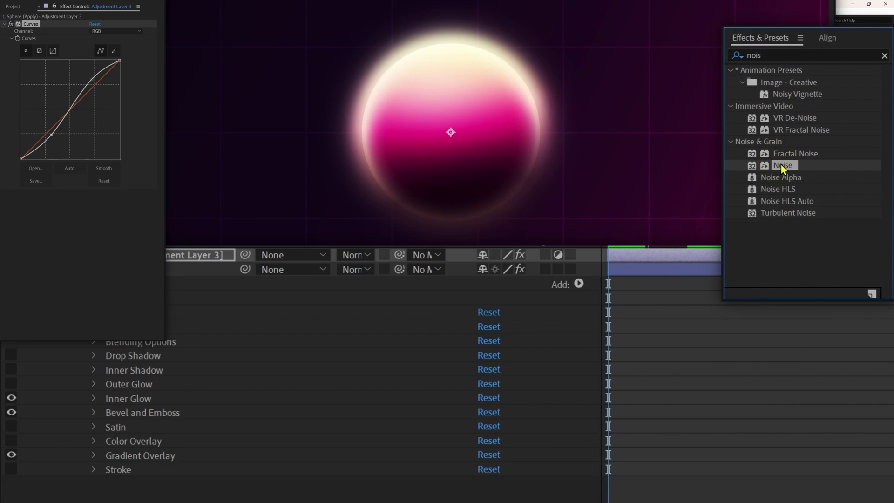
left_click_drag(782, 169, 91, 218)
left_click(93, 200)
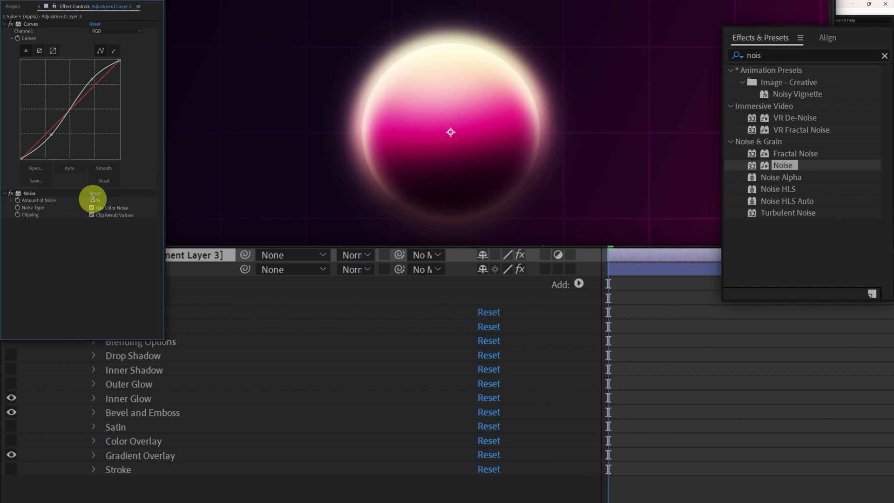
type("5")
key("Return")
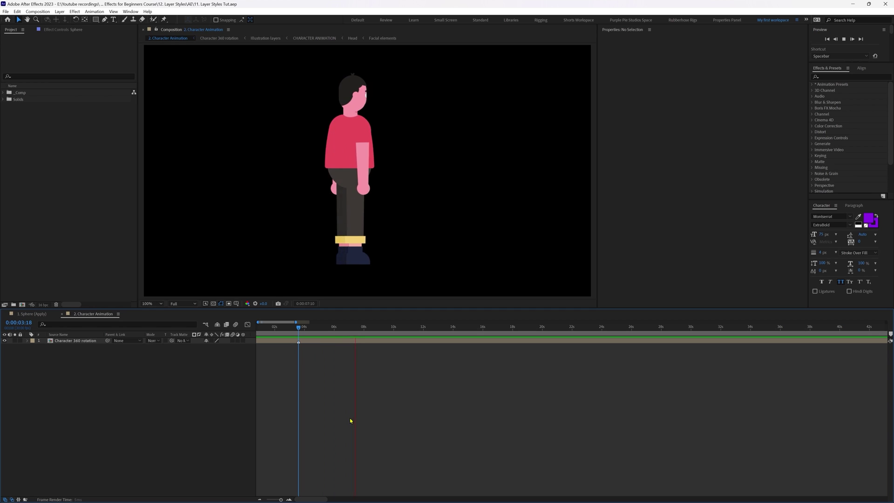
- Apply Layer Styles > Show All to the Character 360 rotation layer
left_click(55, 341)
right_click(55, 341)
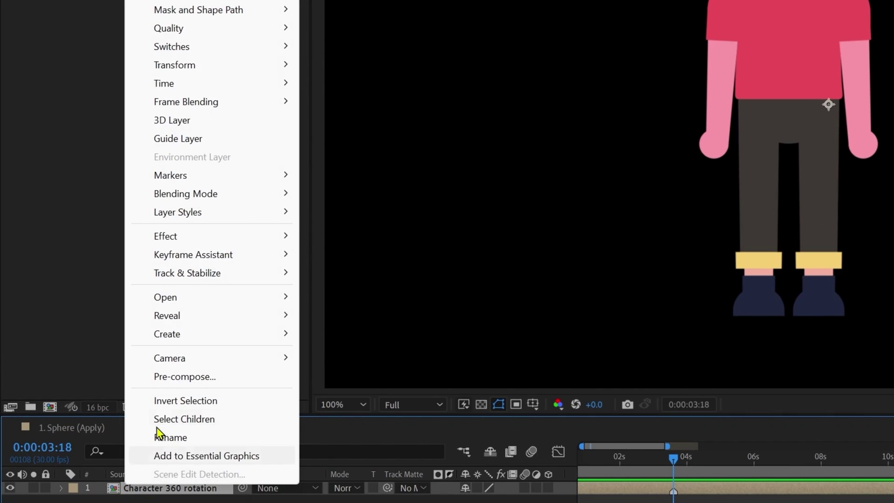
mouse_move(180, 215)
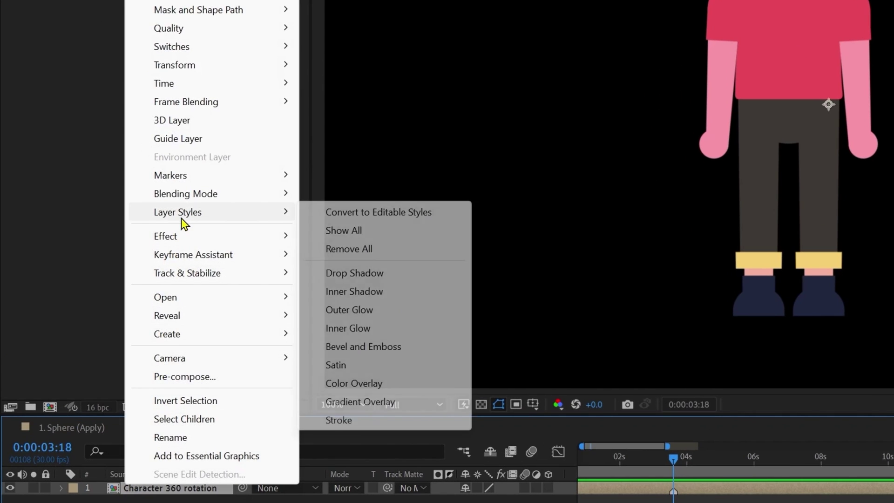
left_click(385, 233)
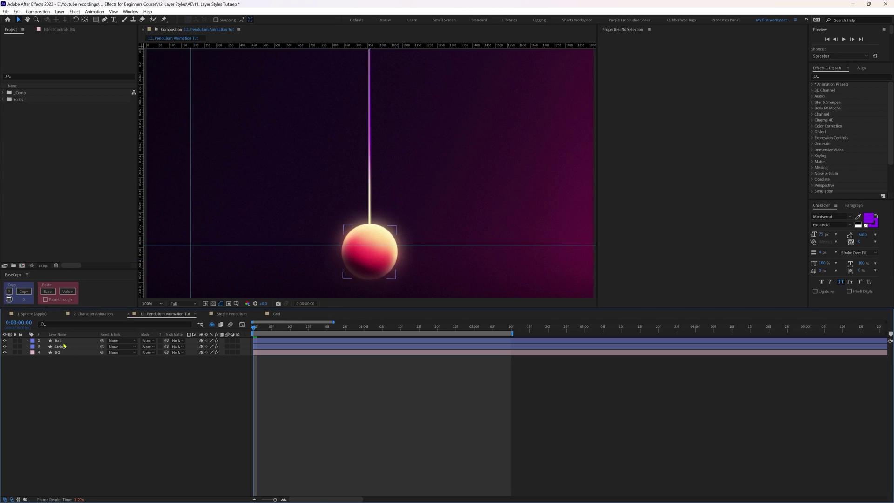
- Parent the Ball to the String and keyframe the String's rotation at 46°
left_click(58, 340)
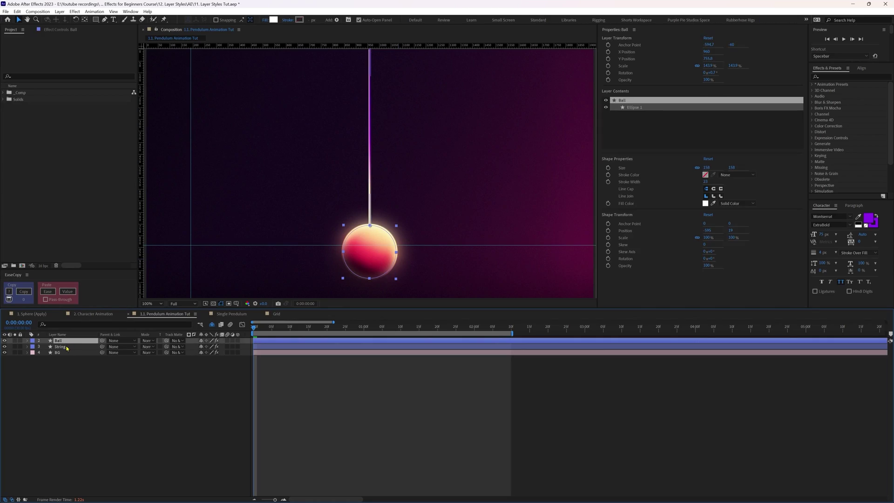
left_click(66, 347)
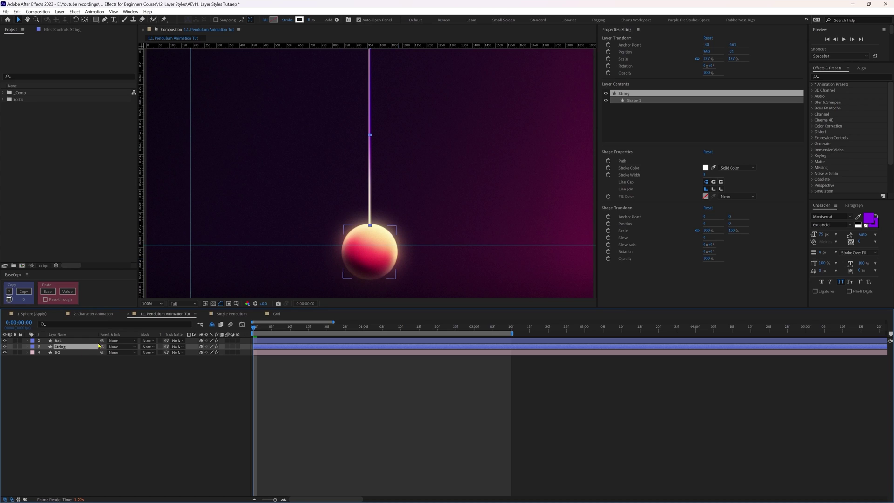
left_click_drag(102, 341, 80, 349)
key("r")
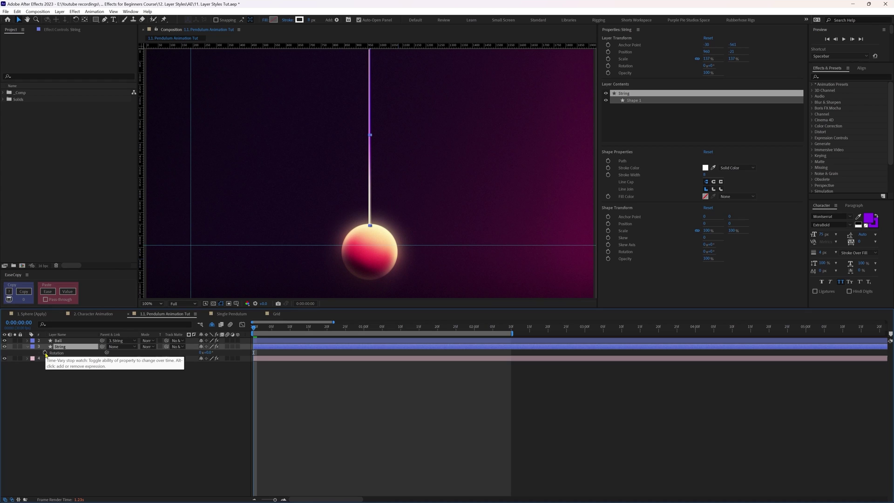
left_click(46, 352)
left_click(205, 352)
type("46")
key("Return")
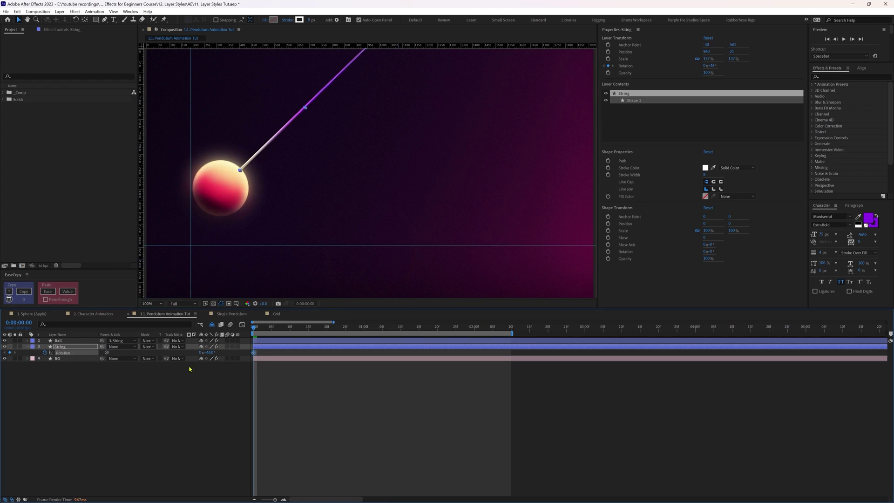
- Add rotation keyframes of -46° at 0:00:01:05 and 46° at 0:00:02:10
left_click(28, 325)
type("105")
key("Return")
left_click(298, 399)
type("-46")
key("Return")
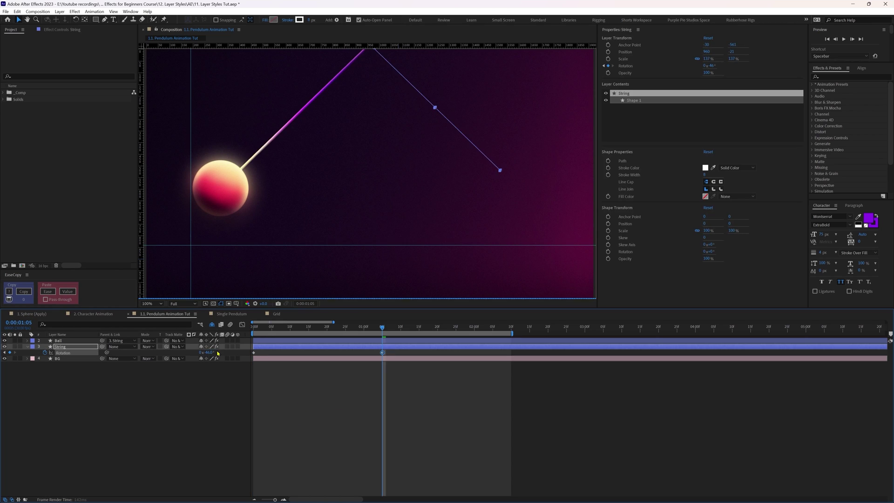
left_click(263, 378)
left_click(14, 323)
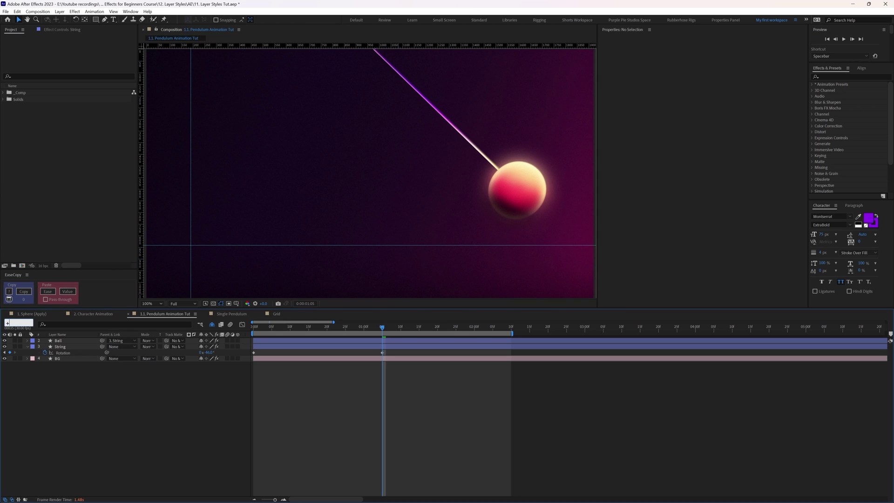
key("Return")
left_click(208, 352)
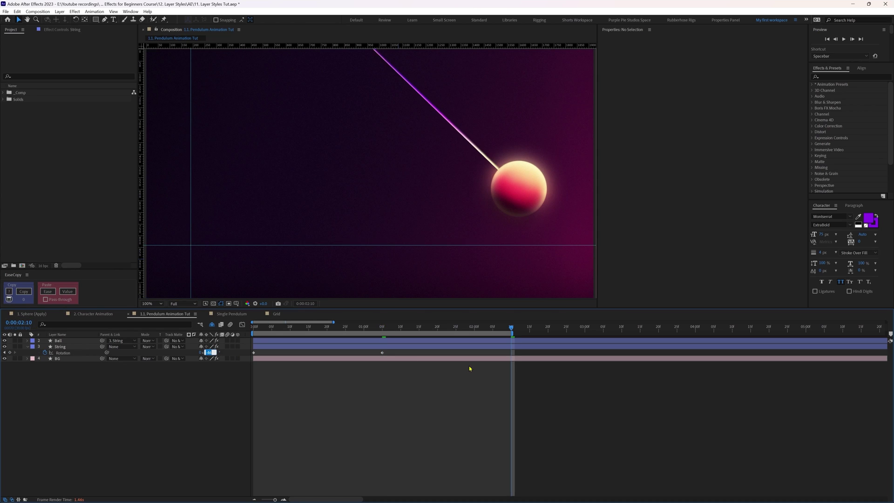
type("46")
key("Return")
- Ease all three rotation keyframes to about 95% influence in the Graph Editor
left_click_drag(456, 364, 274, 372)
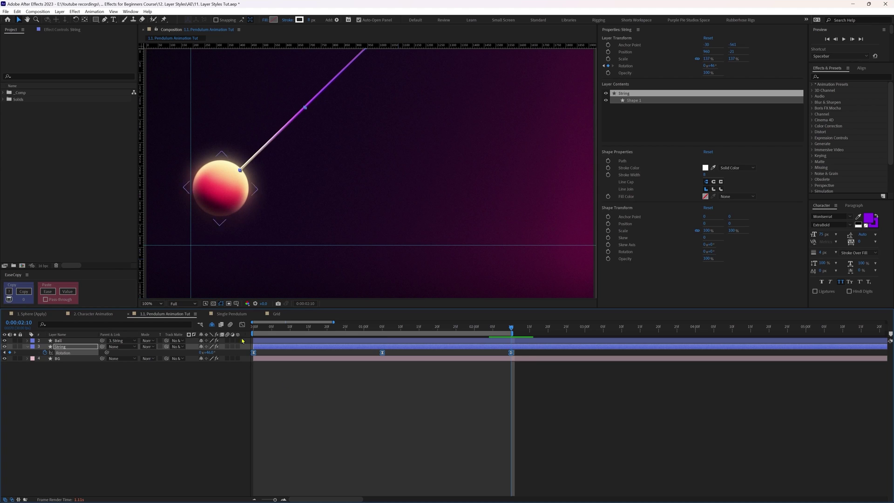
key("shift+F3")
left_click_drag(275, 412, 339, 413)
left_click(293, 395)
key("shift+F3")
key("space")
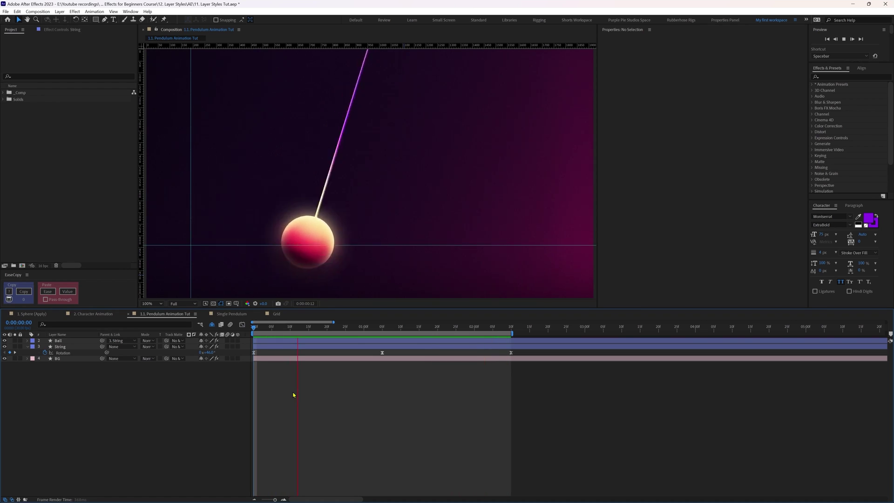
- Set a starting Position keyframe on the BG layer
left_click(285, 197)
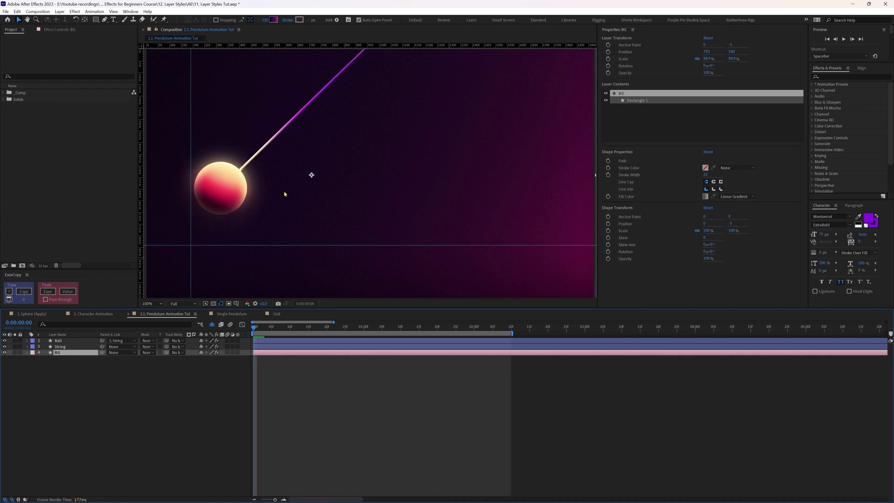
left_click_drag(411, 172, 430, 198)
key("ctrl+z")
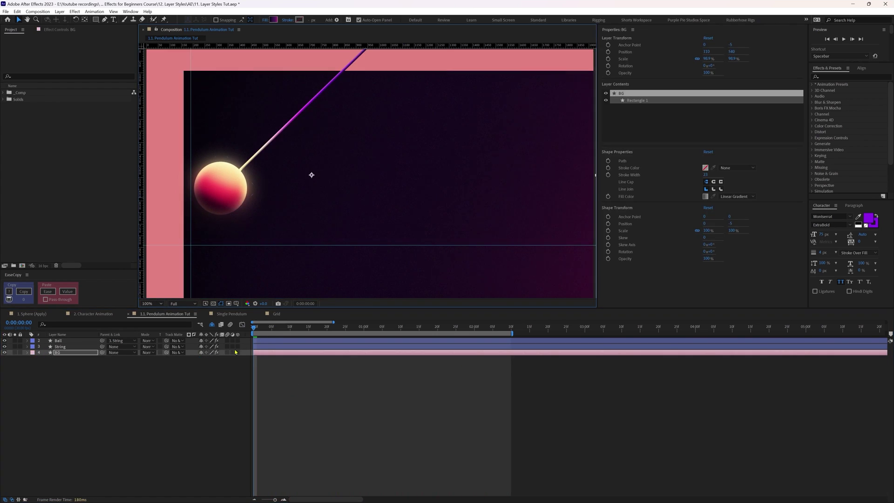
key("p")
left_click(45, 358)
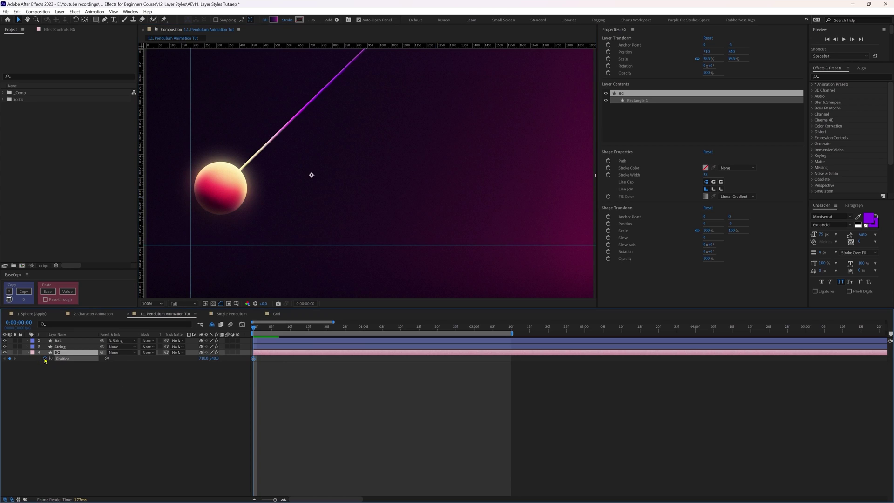
- At the 0:00:01:05 swing keyframe, shift the background to the right
left_click(74, 346)
key("u")
left_click(106, 377)
key("k")
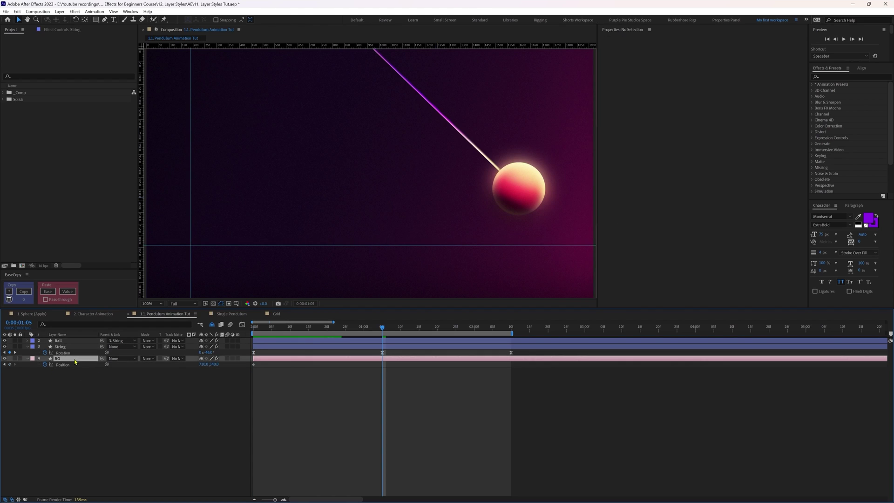
left_click(75, 361)
left_click_drag(227, 196, 301, 202)
- At 0:00:02:10, paste the first Position keyframe so BG returns to 710,540
left_click(26, 326)
type("210")
key("Return")
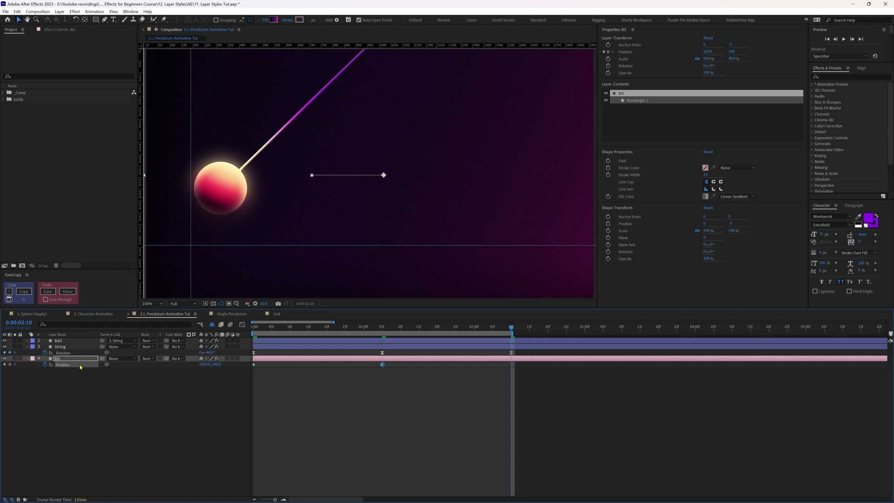
left_click_drag(262, 361, 243, 375)
key("ctrl+c")
key("ctrl+v")
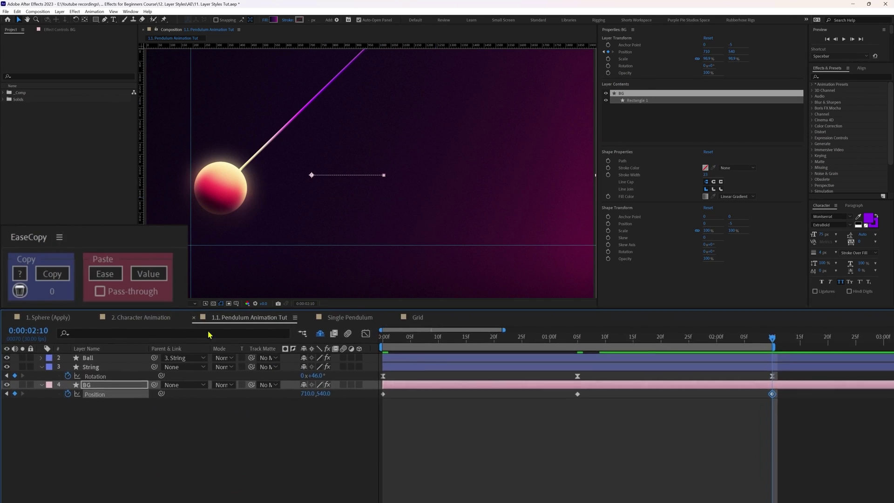
- Copy the String rotation keyframes' easing onto the BG layer's three Position keyframes
left_click_drag(827, 381, 393, 383)
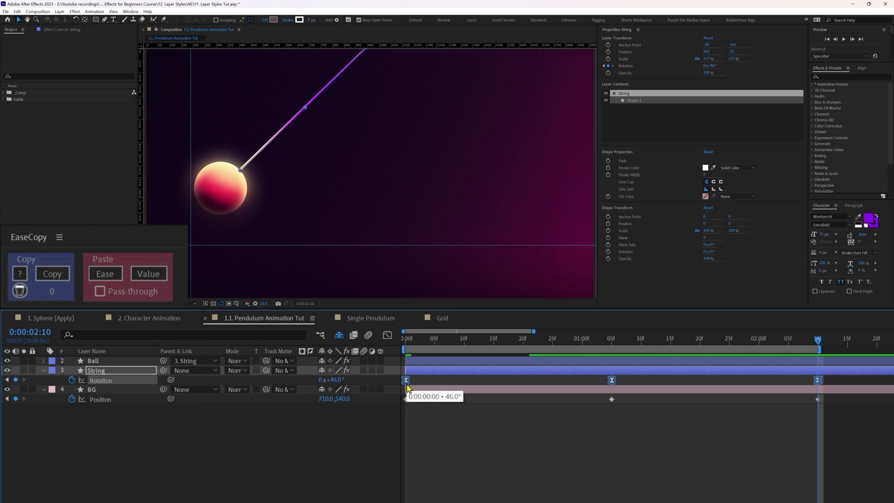
left_click(53, 275)
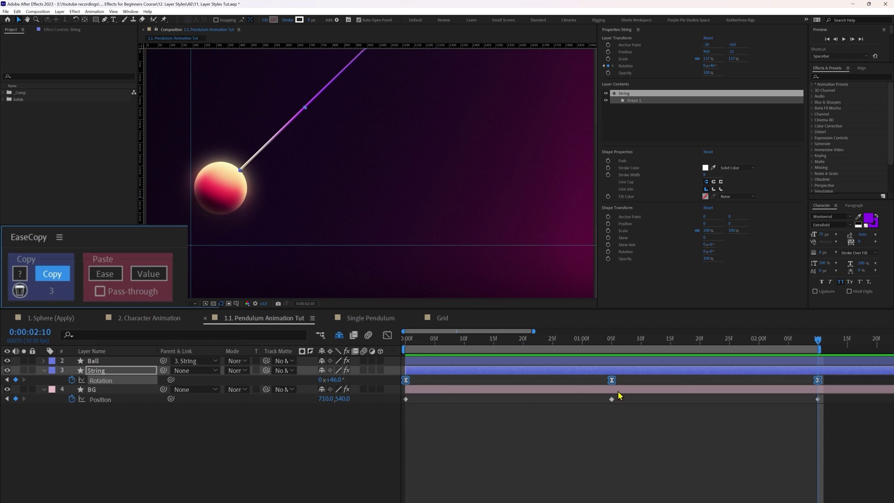
left_click_drag(831, 400, 389, 447)
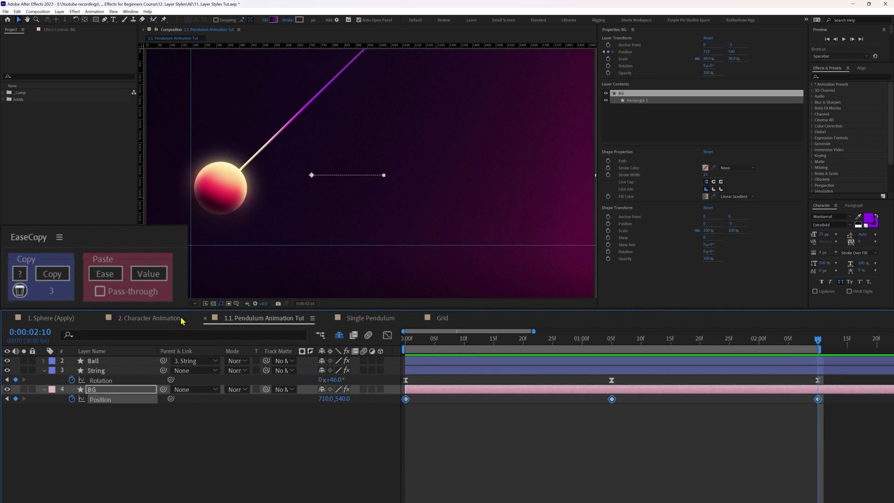
left_click(102, 276)
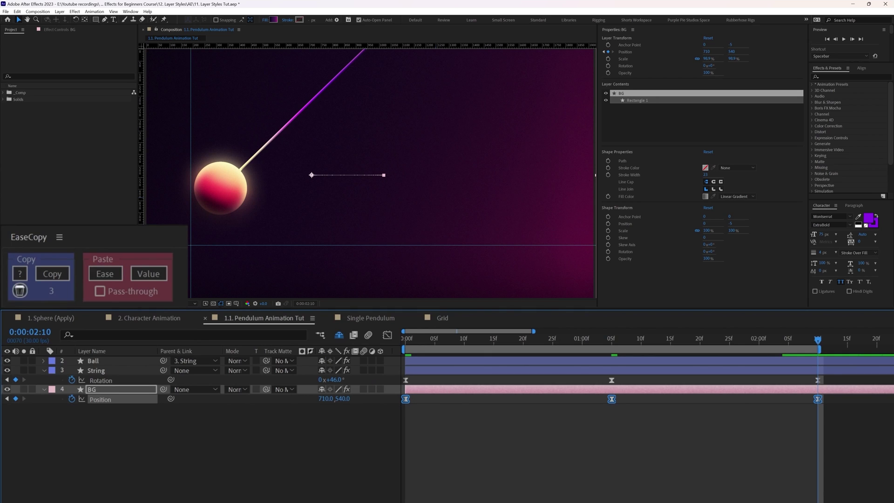
- Compare the BG Position speed graph with the String rotation speed graph in the Graph Editor
left_click_drag(410, 308, 409, 191)
left_click(387, 217)
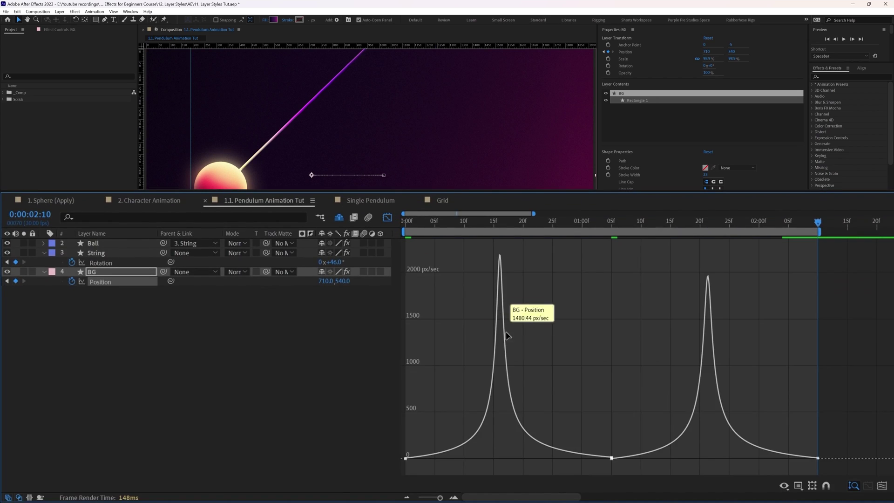
left_click(126, 265)
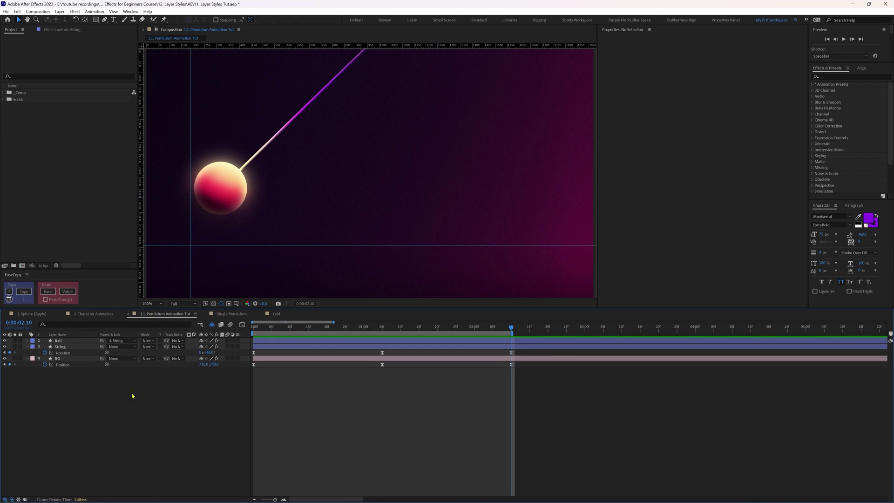
- Create a new solid layer named Grid
right_click(107, 390)
mouse_move(139, 395)
left_click(202, 411)
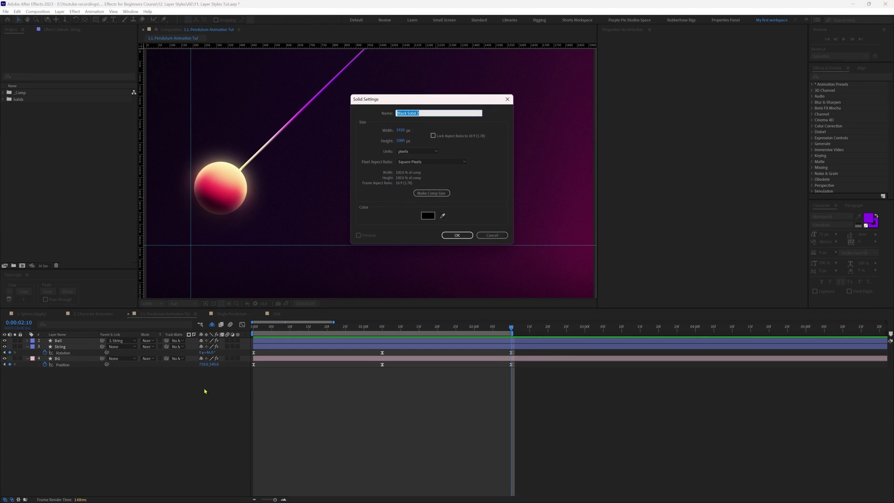
key("Return")
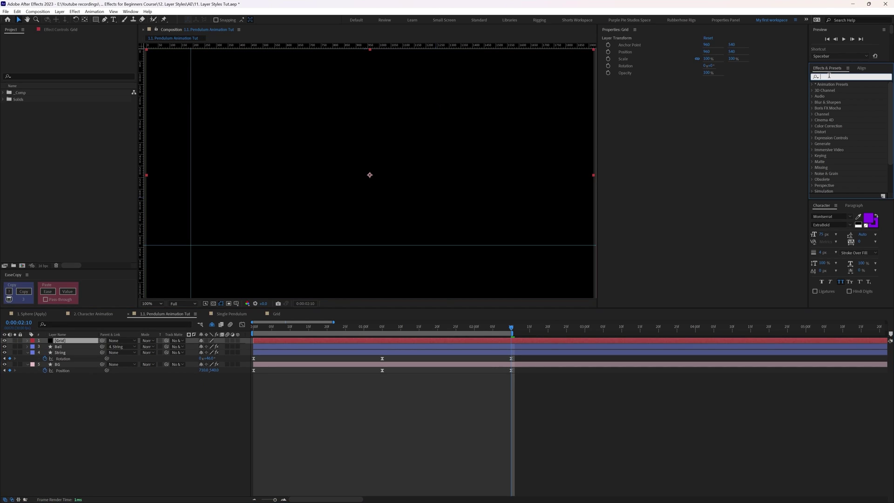
- Apply the Grid effect from the Effects panel to the Grid solid
left_click(838, 77)
type("grid")
left_click(829, 138)
double_click(829, 138)
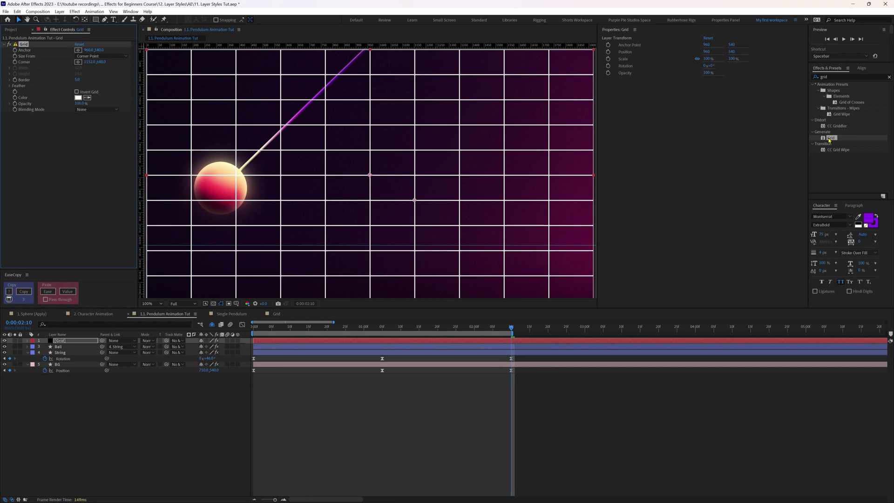
left_click(88, 150)
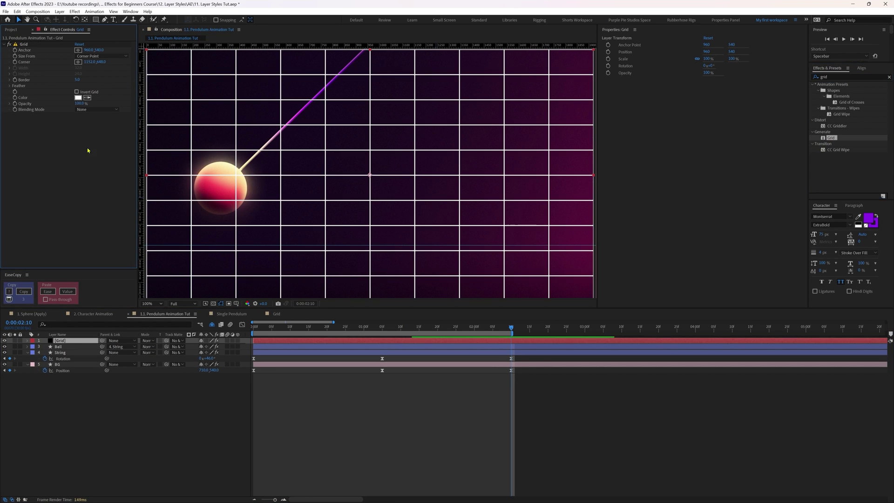
- Set the Grid effect to Size From Width Slider, border 3 and 40% opacity
left_click(100, 56)
left_click(106, 72)
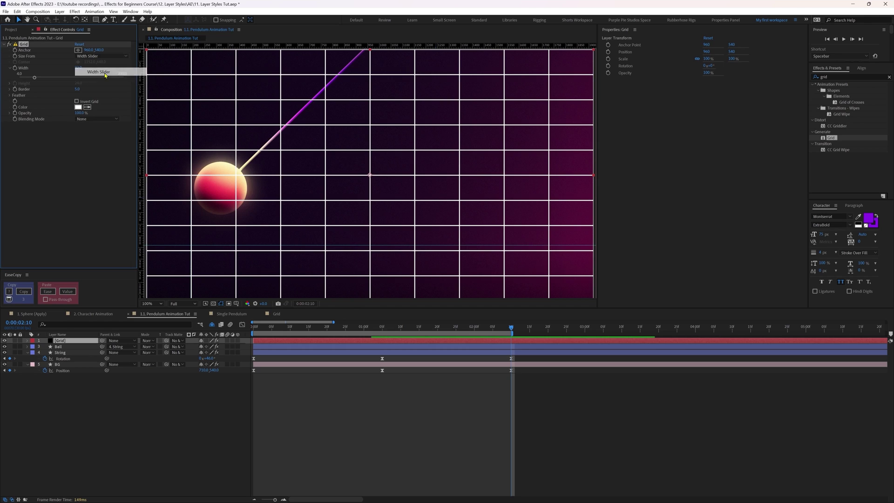
left_click(80, 68)
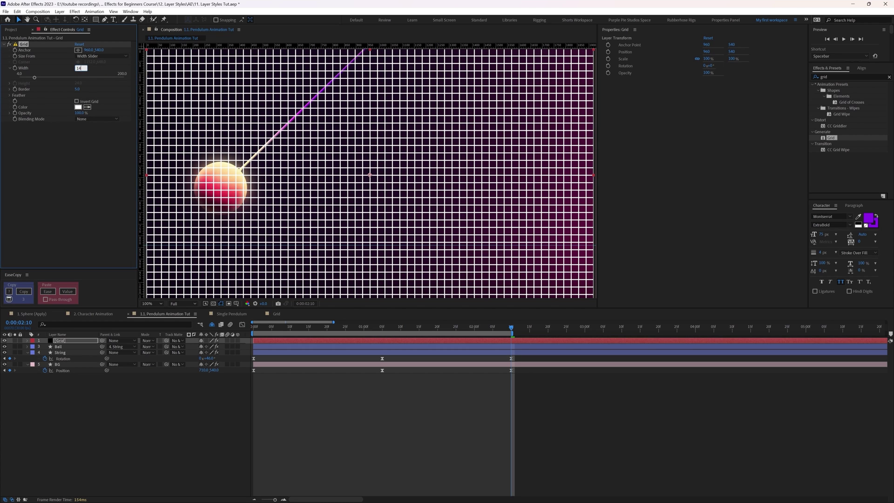
type("3")
key("Tab")
type("4")
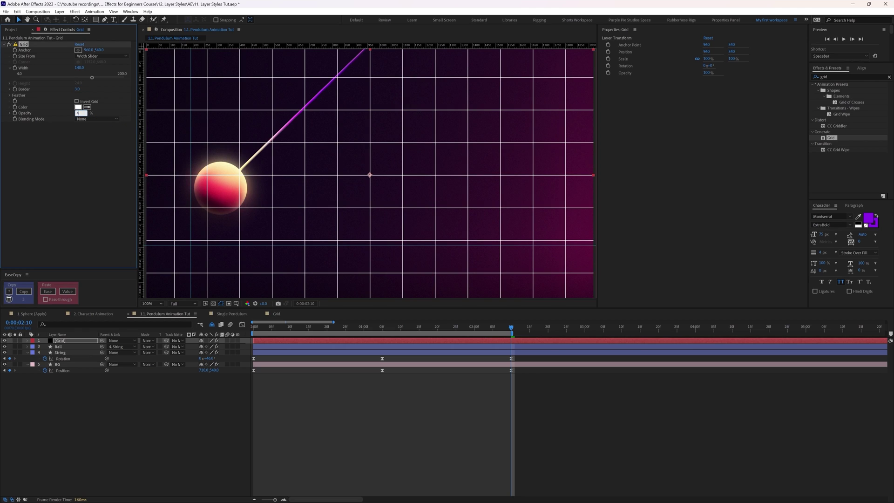
type("0")
key("Return")
- Move the Grid layer just above BG, blend it as Overlay, and preview the animation
left_click(89, 342)
left_click_drag(84, 343, 86, 359)
left_click(200, 406)
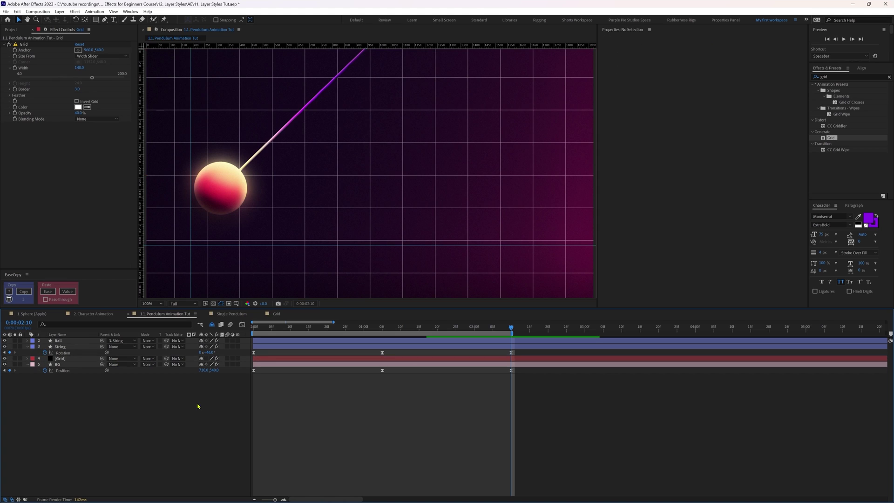
left_click(145, 359)
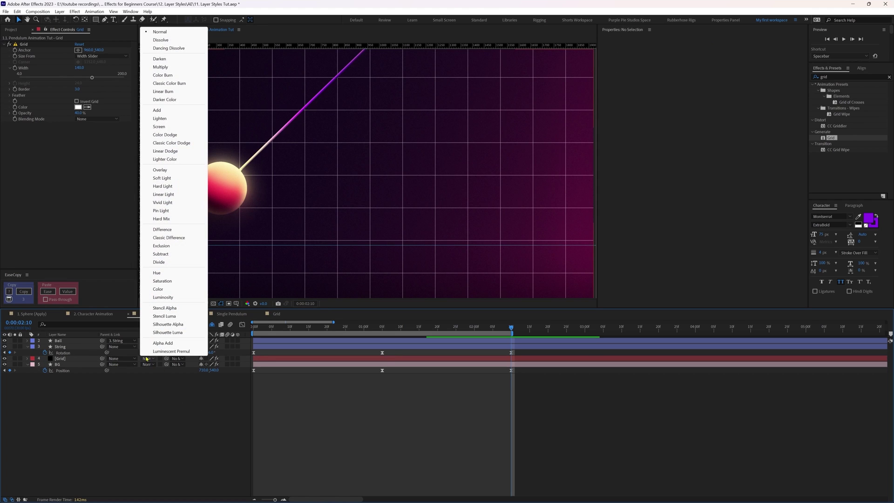
left_click(162, 173)
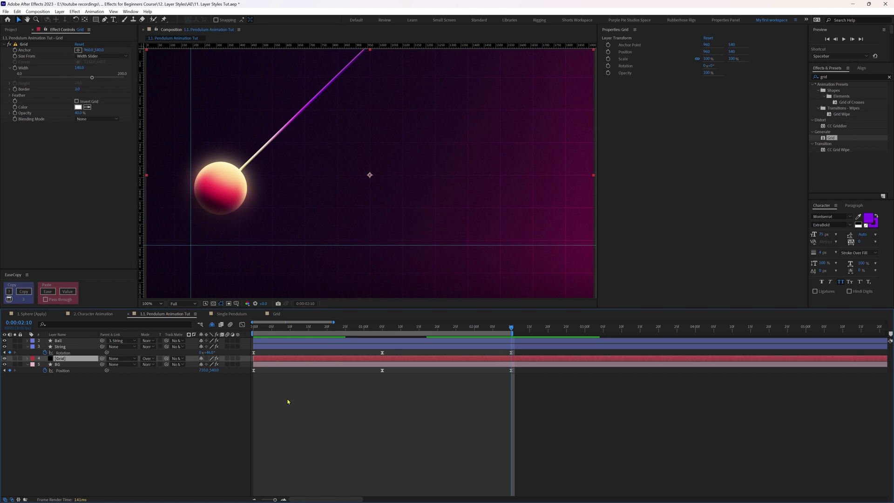
left_click(300, 457)
key("space")
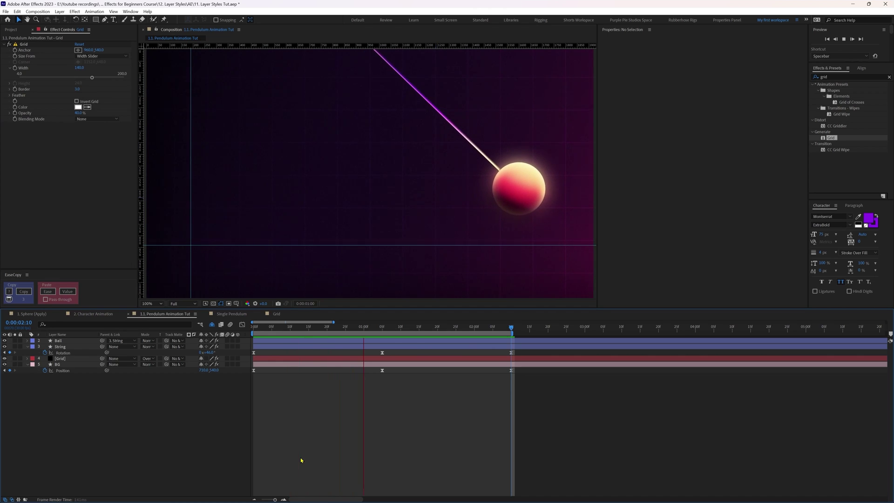